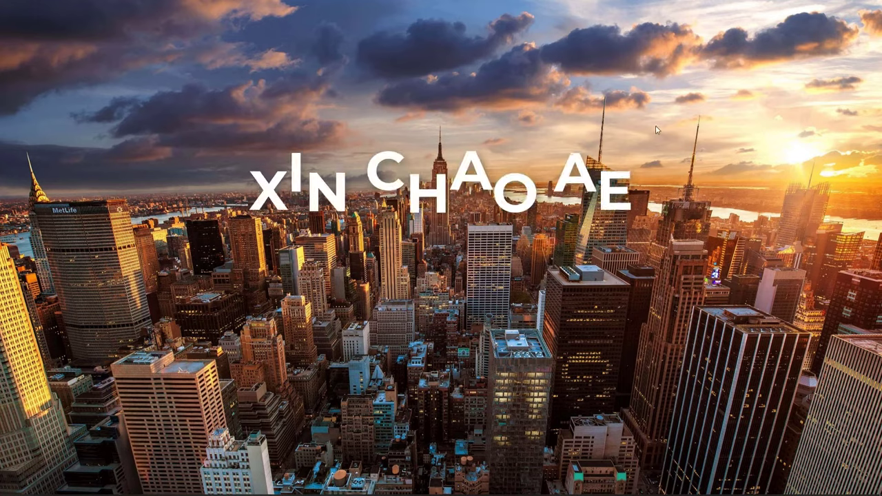
Step: Pan and zoom the floor plan, then switch to the MB T (2) layout of sheet frames
{"action": "right_click", "coordinate": [727, 125]}
{"action": "left_click", "coordinate": [534, 417]}
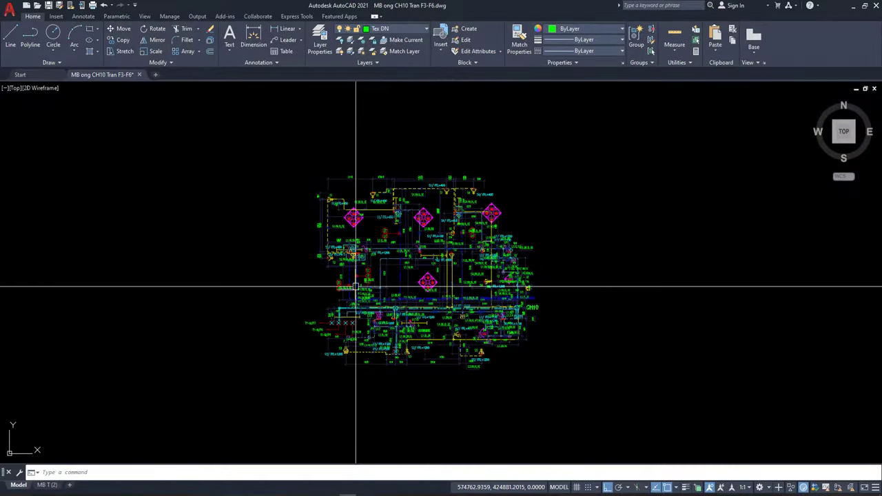
{"action": "middle_click_drag", "start_coordinate": [410, 288], "coordinate": [352, 308]}
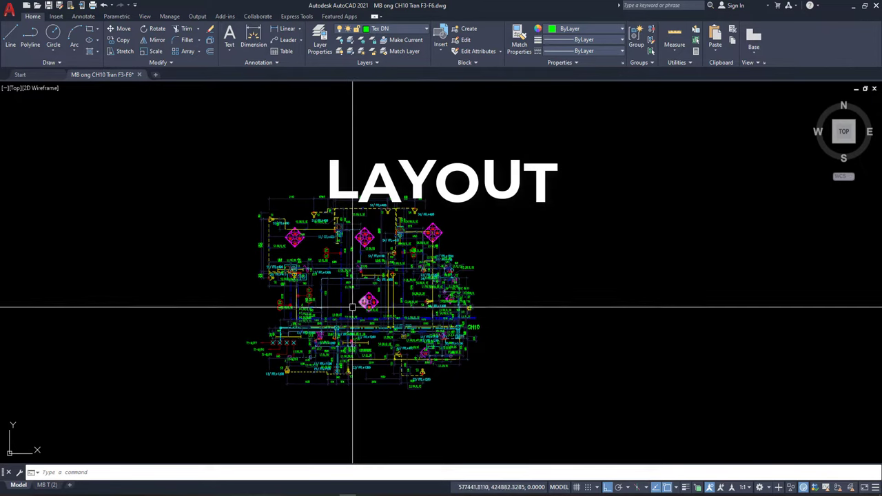
{"action": "scroll", "coordinate": [352, 308], "scroll_direction": "up", "scroll_amount": 2}
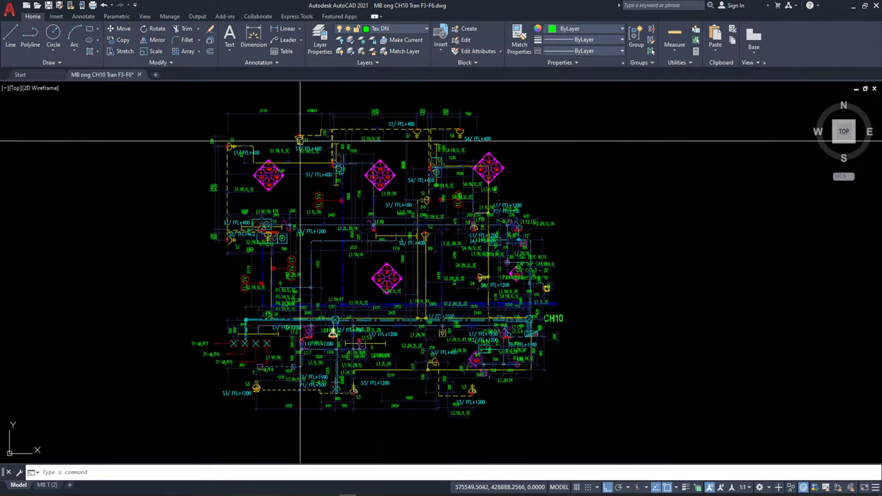
{"action": "middle_click_drag", "start_coordinate": [366, 199], "coordinate": [375, 210]}
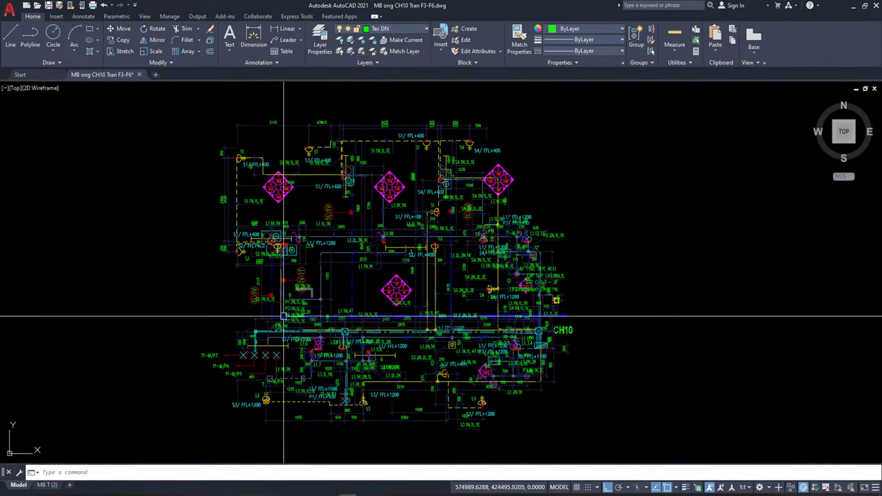
{"action": "left_click", "coordinate": [47, 485]}
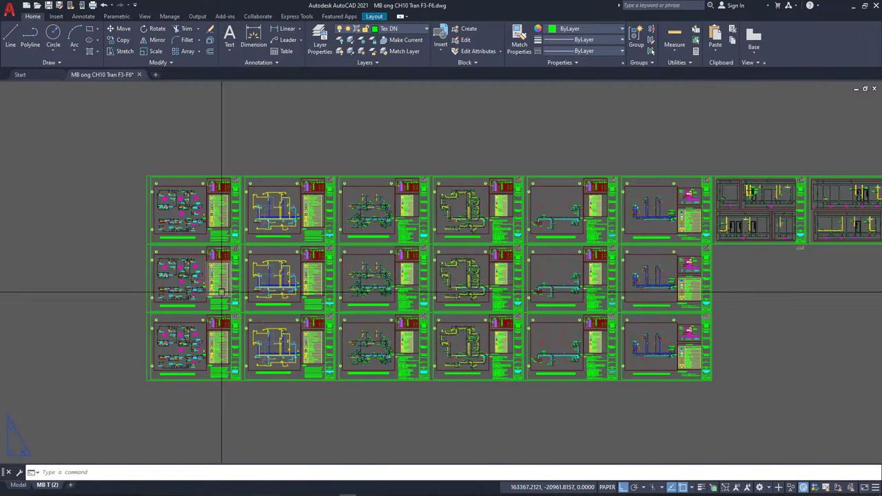
{"action": "scroll", "coordinate": [351, 255], "scroll_direction": "down", "scroll_amount": 2}
{"action": "middle_click_drag", "start_coordinate": [356, 206], "coordinate": [470, 207]}
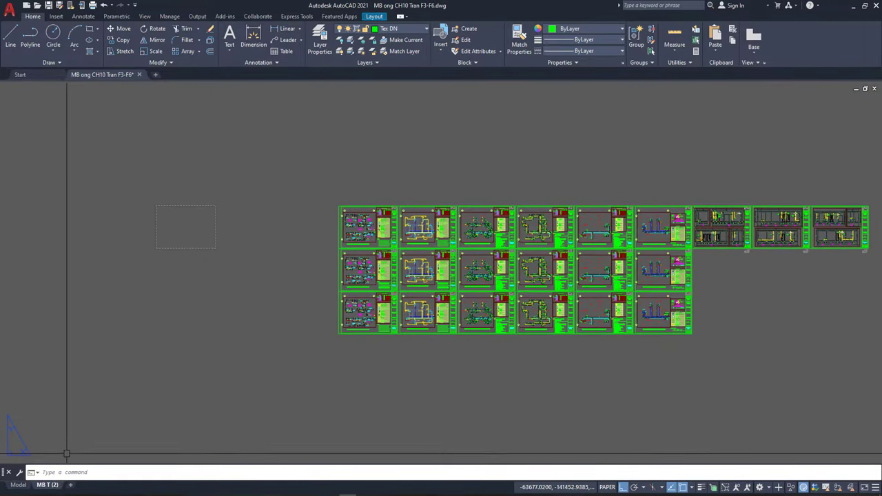
{"action": "middle_click_drag", "start_coordinate": [345, 273], "coordinate": [292, 296]}
{"action": "scroll", "coordinate": [291, 296], "scroll_direction": "up", "scroll_amount": 2}
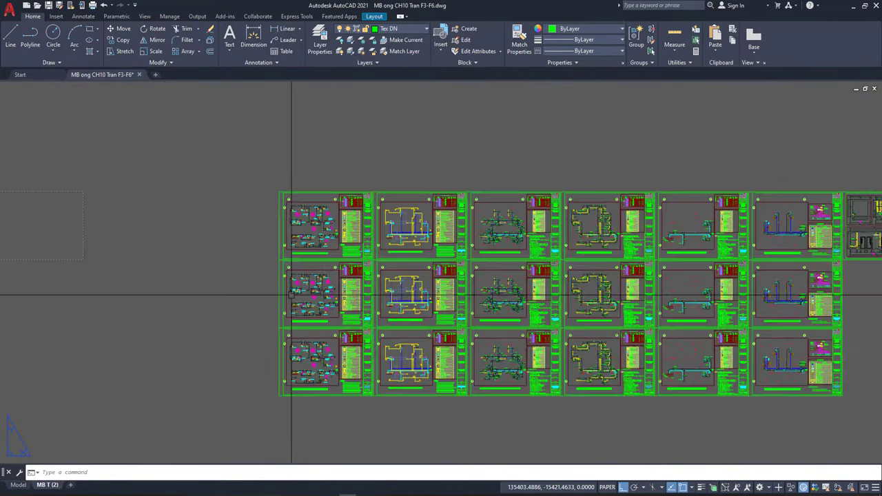
{"action": "middle_click_drag", "start_coordinate": [483, 296], "coordinate": [287, 296]}
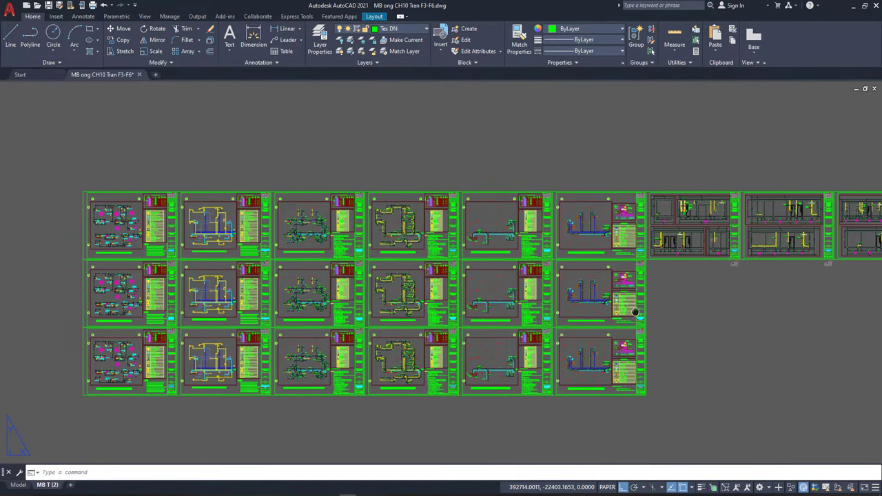
{"action": "middle_click_drag", "start_coordinate": [635, 312], "coordinate": [463, 307]}
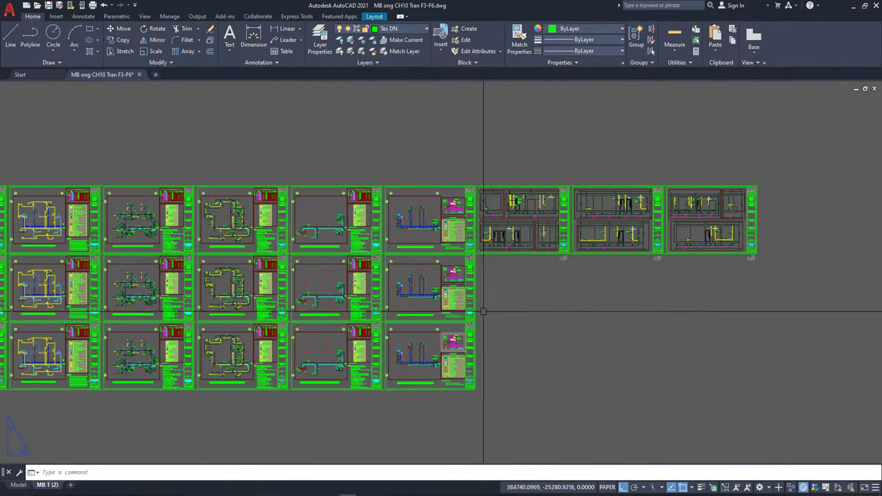
{"action": "scroll", "coordinate": [557, 305], "scroll_direction": "down", "scroll_amount": 2}
{"action": "middle_click_drag", "start_coordinate": [266, 374], "coordinate": [312, 348]}
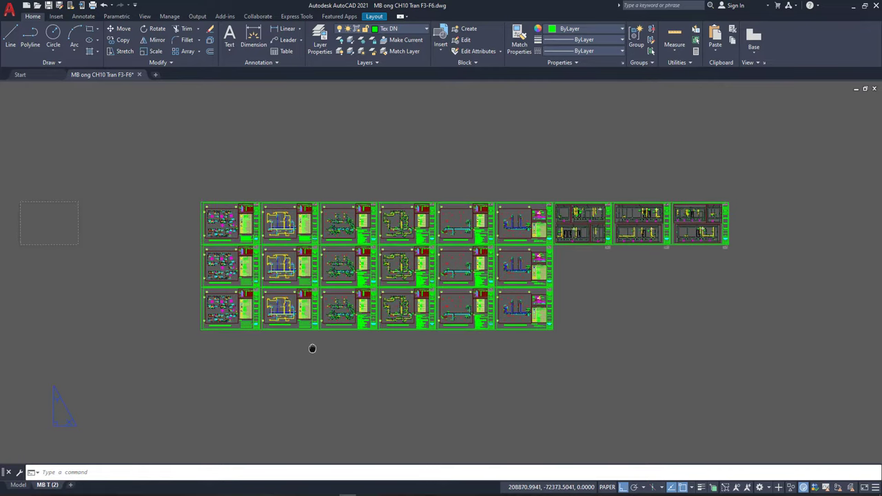
{"action": "scroll", "coordinate": [262, 293], "scroll_direction": "up", "scroll_amount": 4}
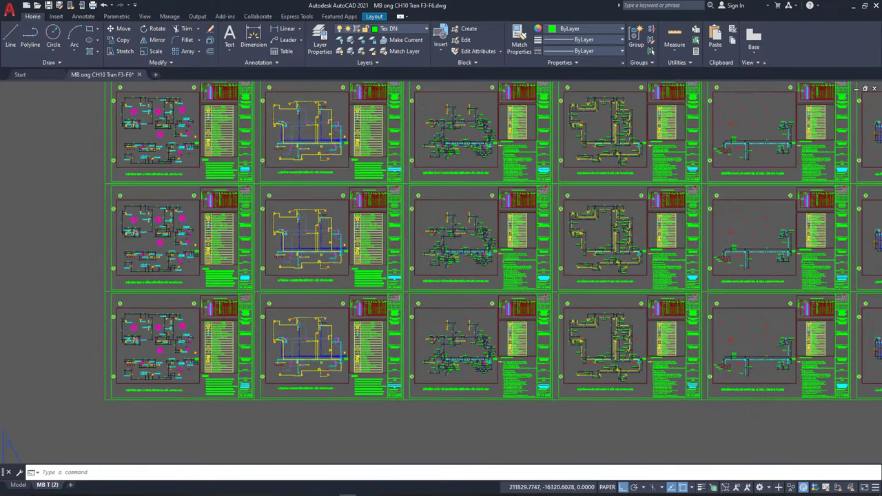
{"action": "middle_click_drag", "start_coordinate": [389, 198], "coordinate": [350, 260]}
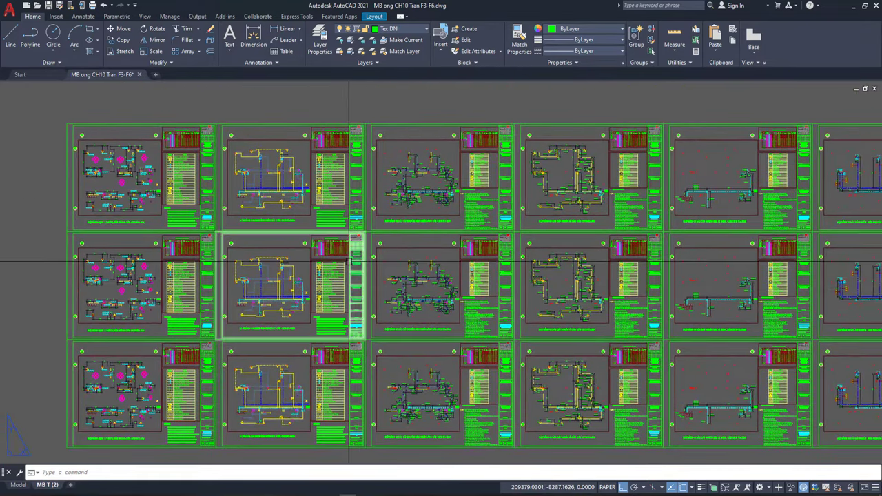
{"action": "scroll", "coordinate": [349, 261], "scroll_direction": "down", "scroll_amount": 2}
{"action": "scroll", "coordinate": [349, 261], "scroll_direction": "down", "scroll_amount": 2}
{"action": "middle_click_drag", "start_coordinate": [553, 303], "coordinate": [525, 315]}
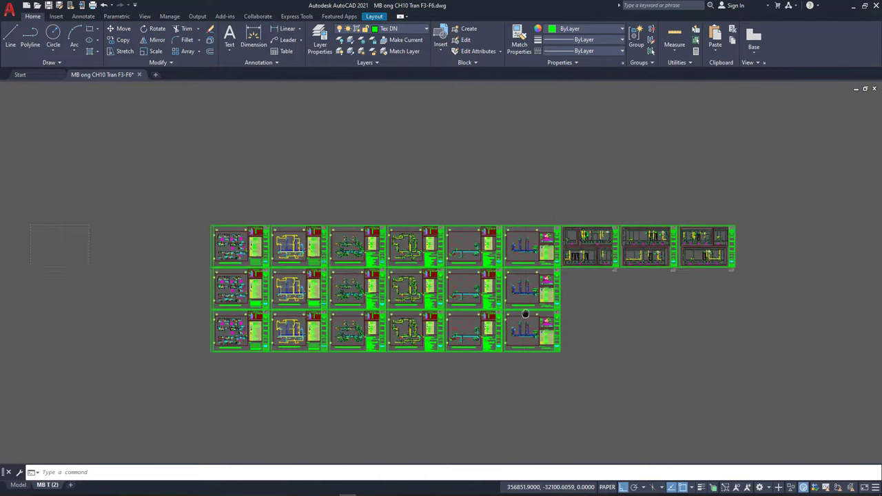
{"action": "scroll", "coordinate": [529, 267], "scroll_direction": "up", "scroll_amount": 2}
{"action": "scroll", "coordinate": [529, 268], "scroll_direction": "up", "scroll_amount": 2}
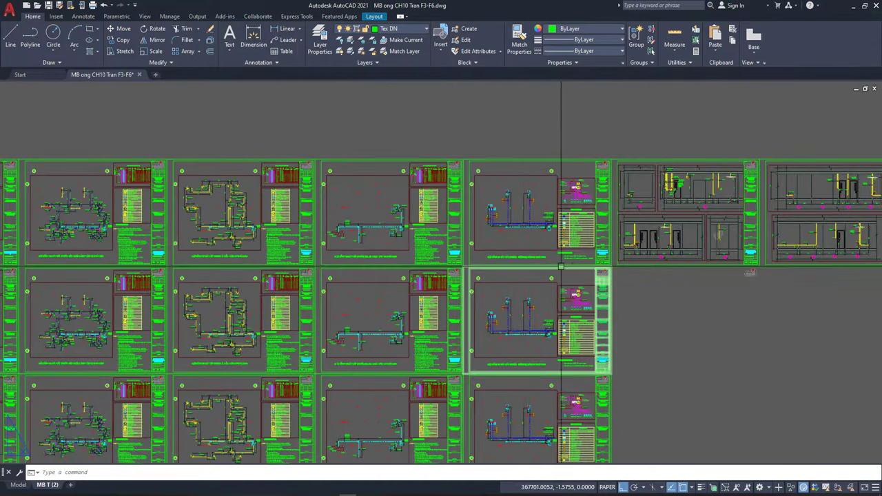
{"action": "scroll", "coordinate": [576, 266], "scroll_direction": "down", "scroll_amount": 3}
{"action": "scroll", "coordinate": [315, 341], "scroll_direction": "up", "scroll_amount": 1}
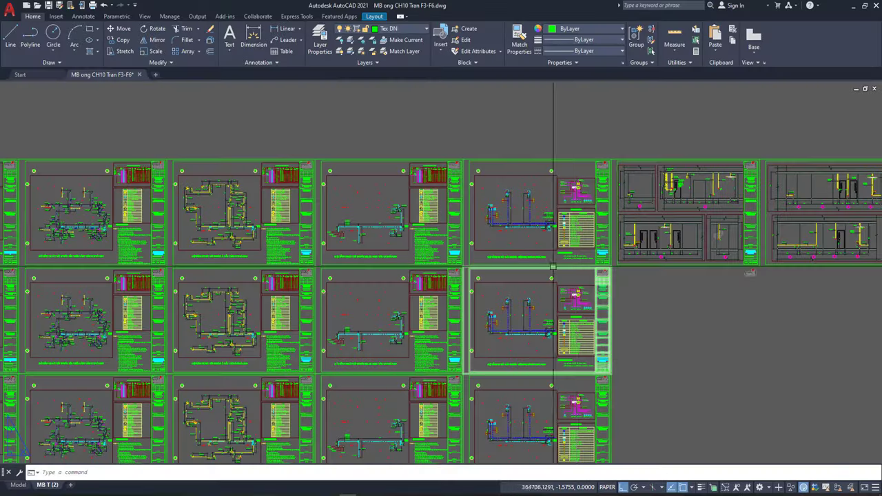
{"action": "scroll", "coordinate": [429, 327], "scroll_direction": "down", "scroll_amount": 5}
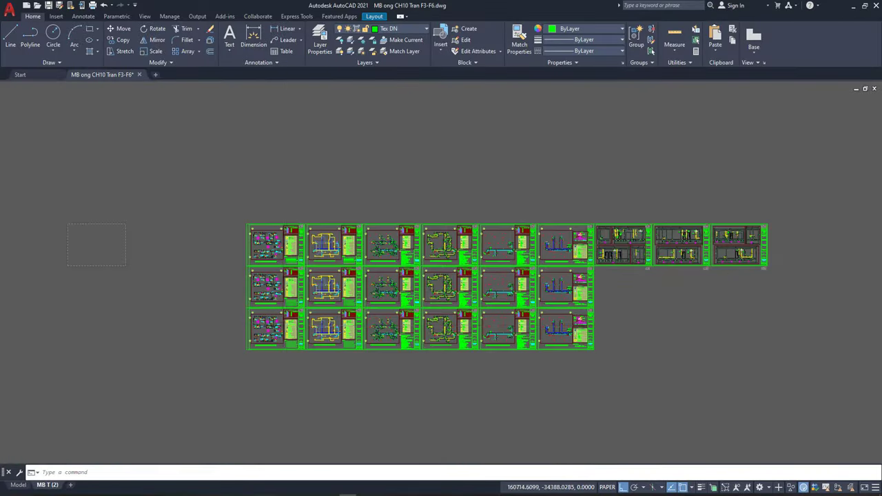
{"action": "scroll", "coordinate": [430, 327], "scroll_direction": "up", "scroll_amount": 5}
{"action": "mouse_move", "coordinate": [429, 327]}
{"action": "middle_mouse_down"}
{"action": "mouse_move", "coordinate": [313, 327]}
{"action": "mouse_move", "coordinate": [303, 292]}
{"action": "mouse_move", "coordinate": [181, 253]}
{"action": "middle_mouse_up"}
{"action": "scroll", "coordinate": [303, 292], "scroll_direction": "down", "scroll_amount": 2}
{"action": "scroll", "coordinate": [181, 252], "scroll_direction": "down", "scroll_amount": 2}
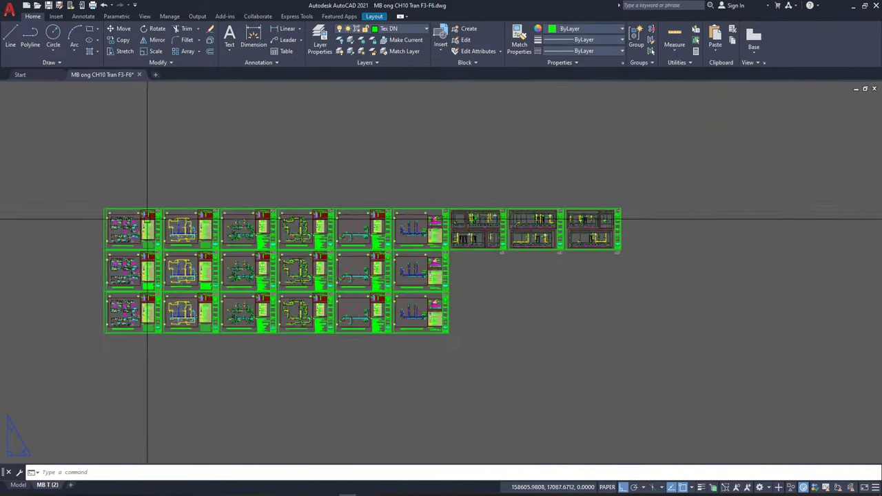
{"action": "middle_click_drag", "start_coordinate": [281, 175], "coordinate": [298, 292]}
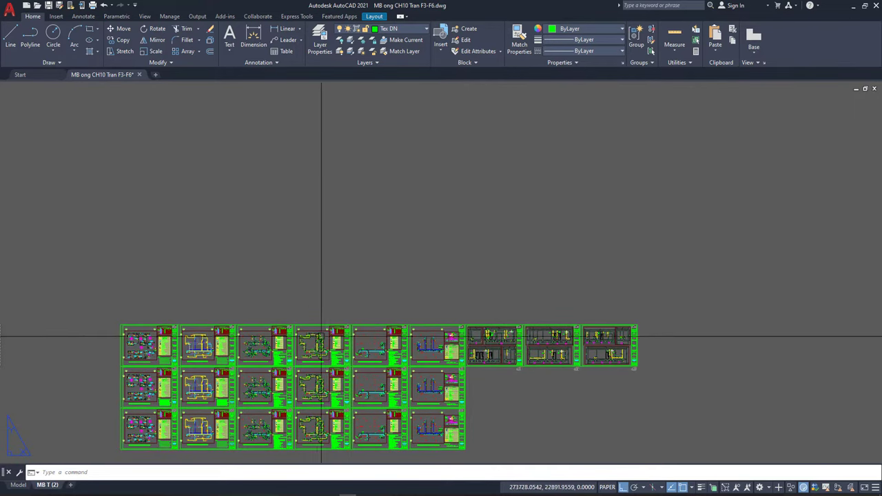
{"action": "middle_click_drag", "start_coordinate": [353, 358], "coordinate": [365, 304]}
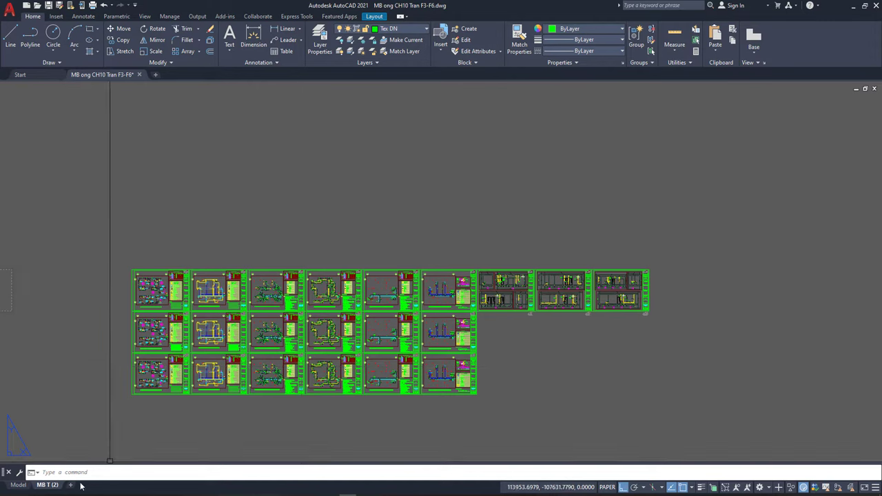
{"action": "middle_click_drag", "start_coordinate": [212, 304], "coordinate": [226, 286]}
Step: Run VnPlotV2.1 from the VnPlotV2.1 folder and move its window to the left
{"action": "scroll", "coordinate": [226, 286], "scroll_direction": "up", "scroll_amount": 2}
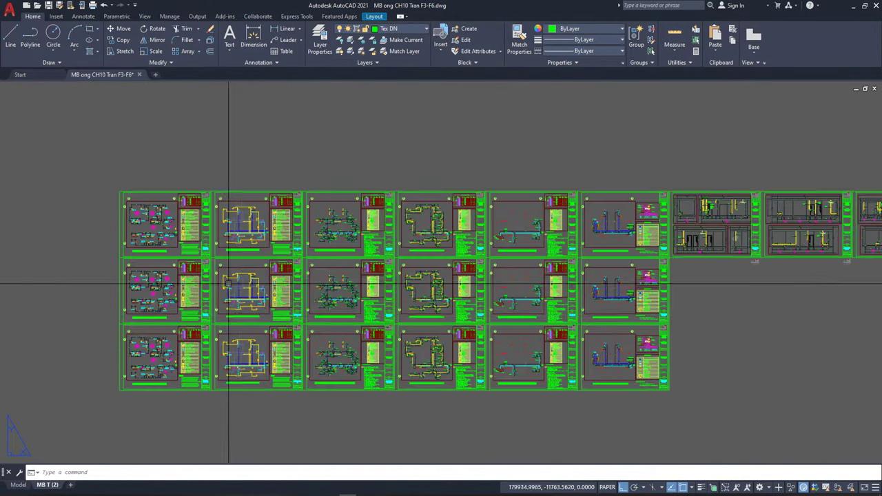
{"action": "mouse_move", "coordinate": [36, 68]}
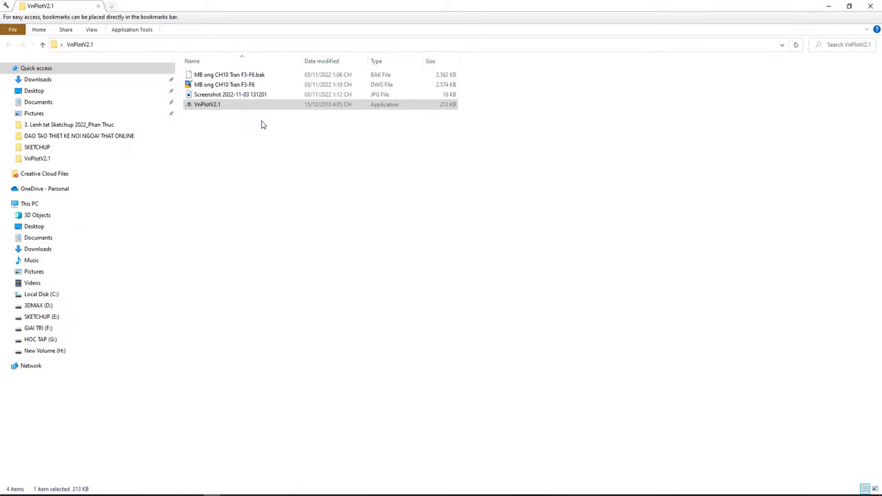
{"action": "double_click", "coordinate": [203, 106]}
{"action": "left_click_drag", "start_coordinate": [403, 168], "coordinate": [231, 177]}
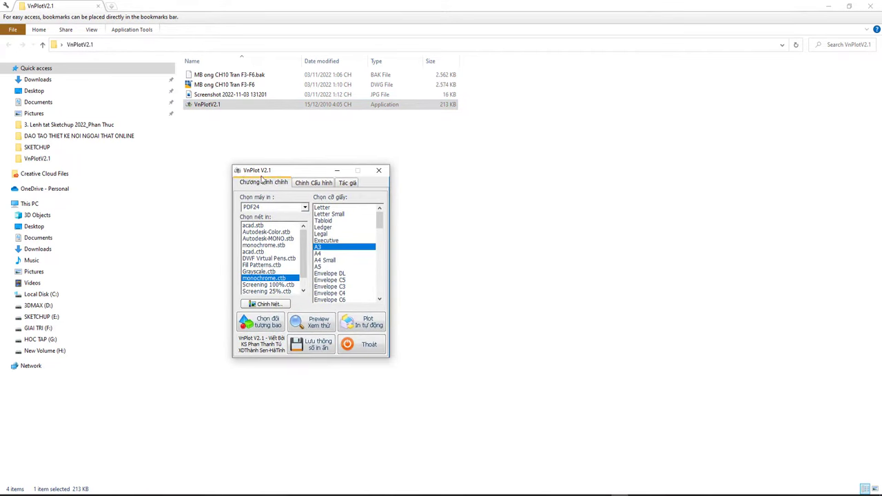
Step: Choose PDF24 in the Chọn máy in printer list, keeping monochrome.ctb as pen style
{"action": "left_click_drag", "start_coordinate": [262, 178], "coordinate": [285, 178]}
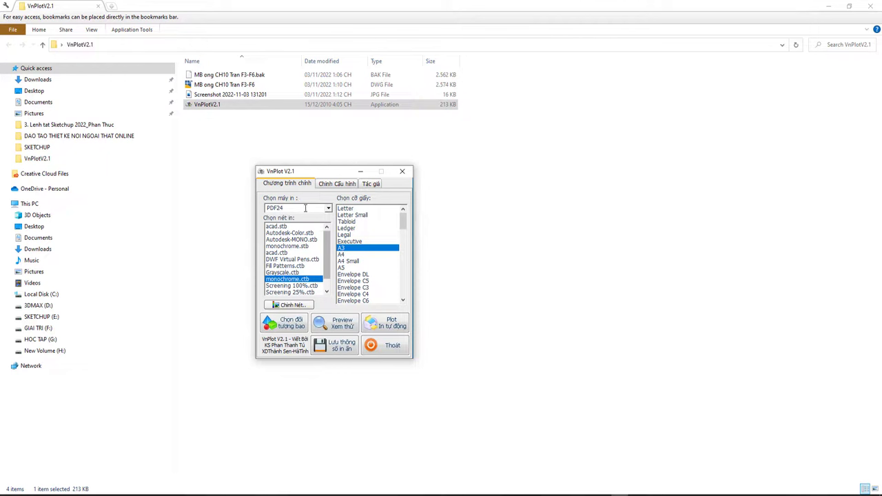
{"action": "left_click", "coordinate": [329, 209]}
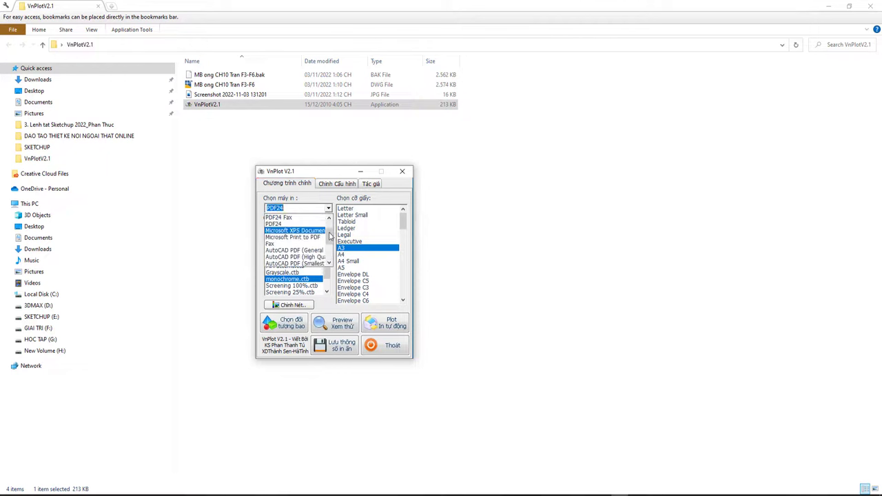
{"action": "scroll", "coordinate": [281, 221], "scroll_direction": "up", "scroll_amount": 1}
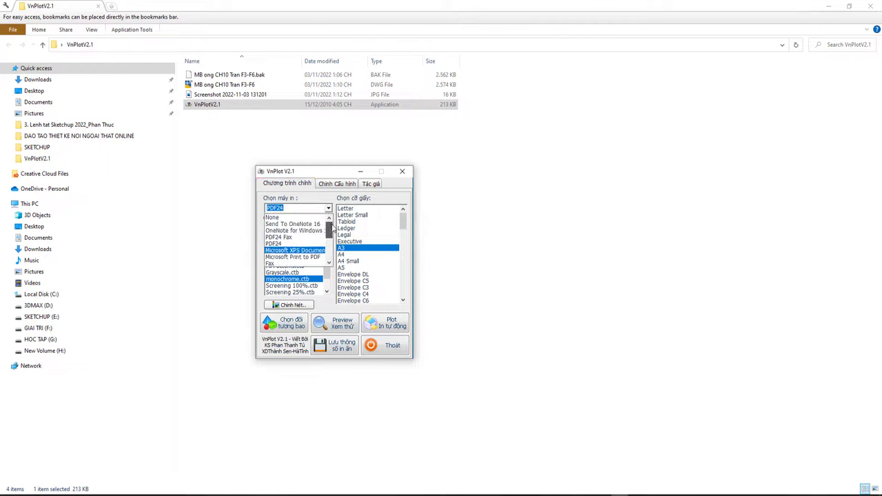
{"action": "left_click", "coordinate": [279, 245]}
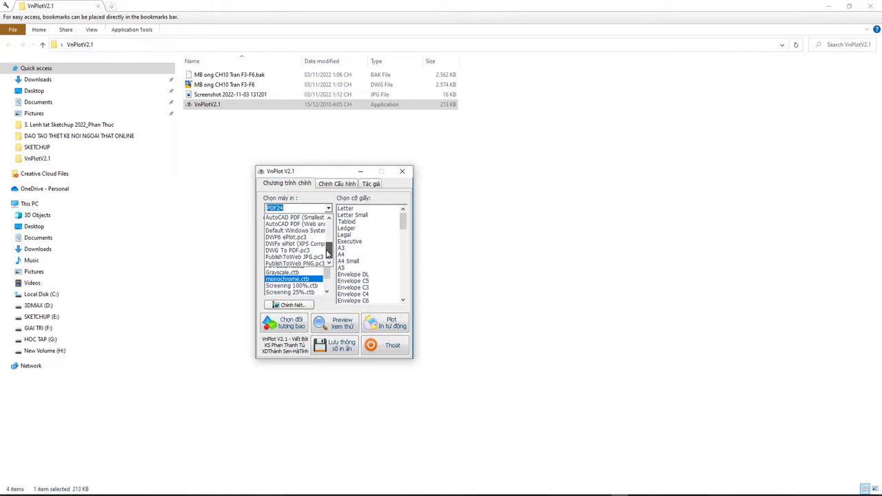
{"action": "left_click_drag", "start_coordinate": [328, 238], "coordinate": [330, 219]}
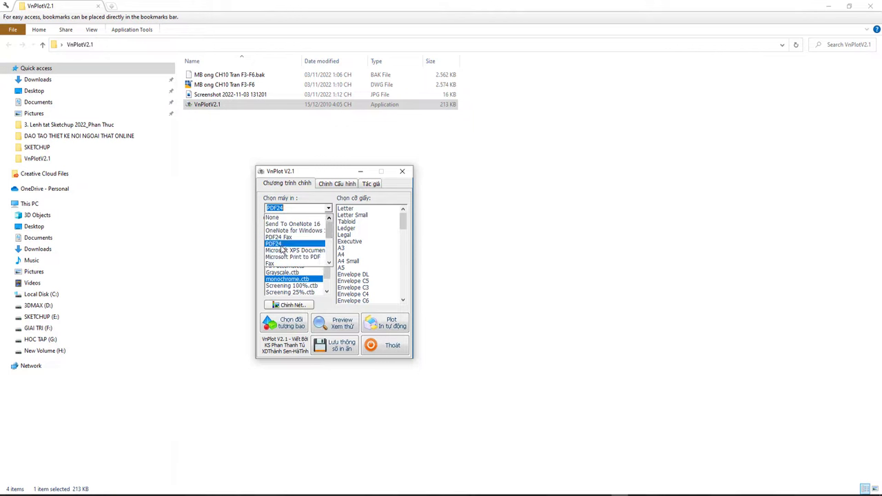
{"action": "left_click", "coordinate": [282, 245]}
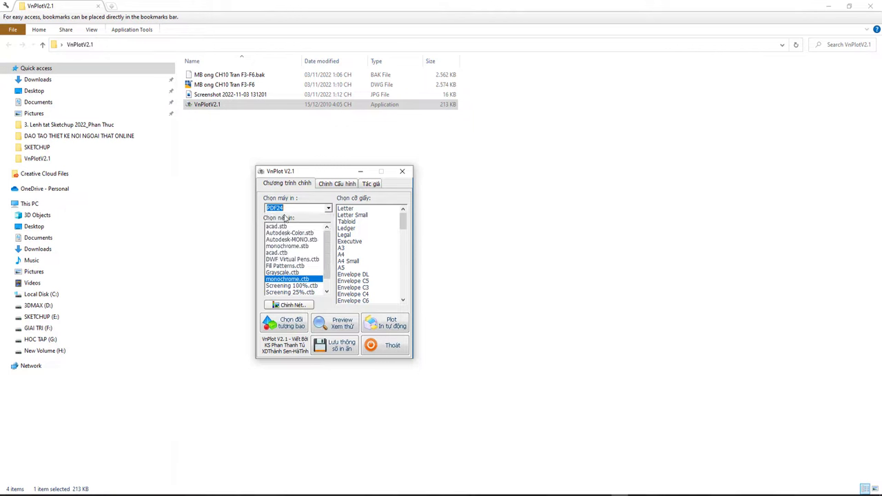
{"action": "left_click", "coordinate": [329, 210]}
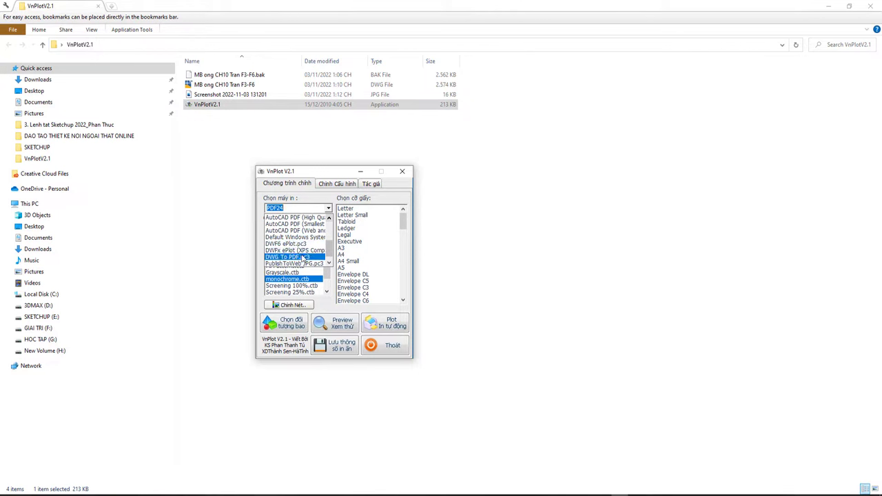
{"action": "scroll", "coordinate": [293, 222], "scroll_direction": "up", "scroll_amount": 1}
{"action": "scroll", "coordinate": [292, 222], "scroll_direction": "up", "scroll_amount": 2}
{"action": "scroll", "coordinate": [292, 222], "scroll_direction": "up", "scroll_amount": 1}
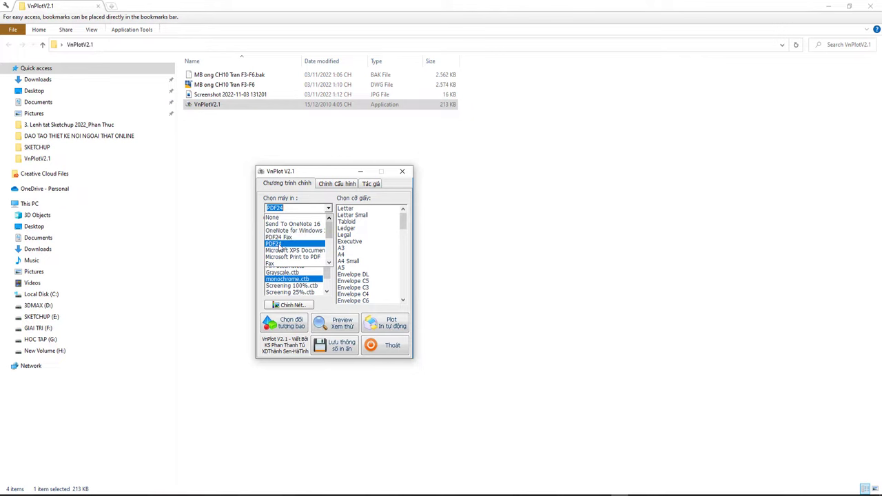
{"action": "left_click", "coordinate": [282, 245]}
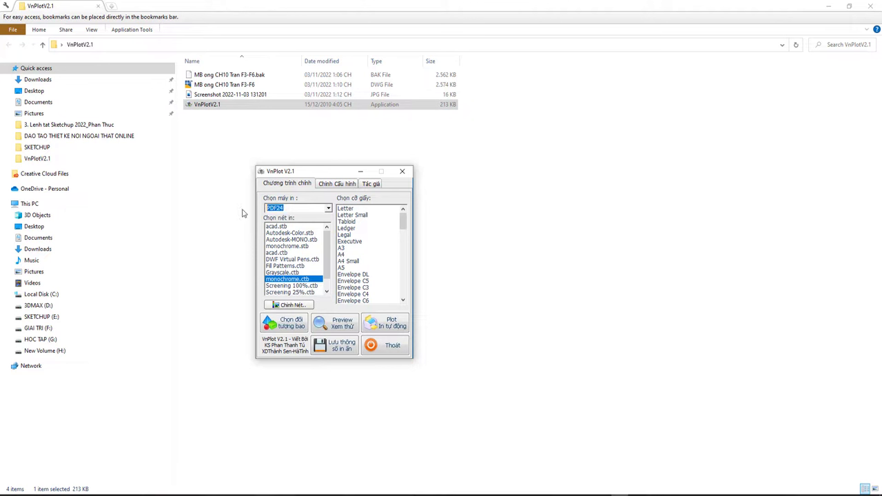
{"action": "left_click_drag", "start_coordinate": [327, 252], "coordinate": [328, 276]}
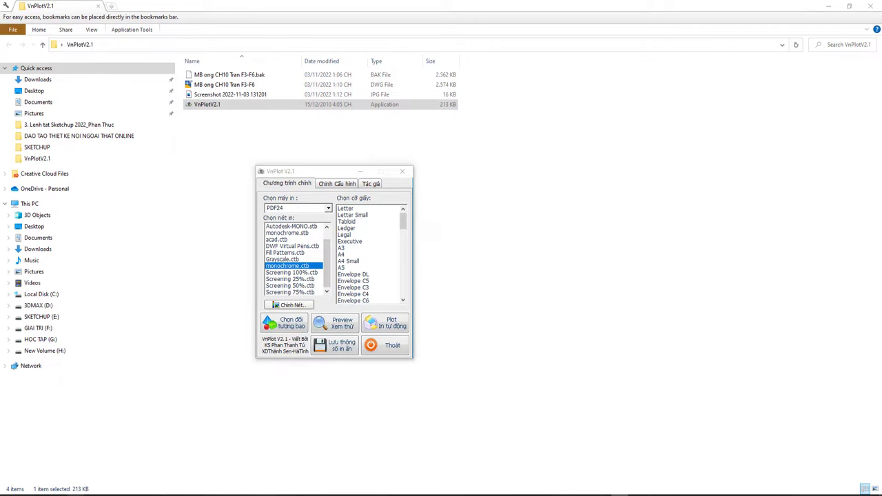
{"action": "left_click", "coordinate": [459, 342]}
{"action": "left_click_drag", "start_coordinate": [400, 243], "coordinate": [397, 227], "text": "ctrl"}
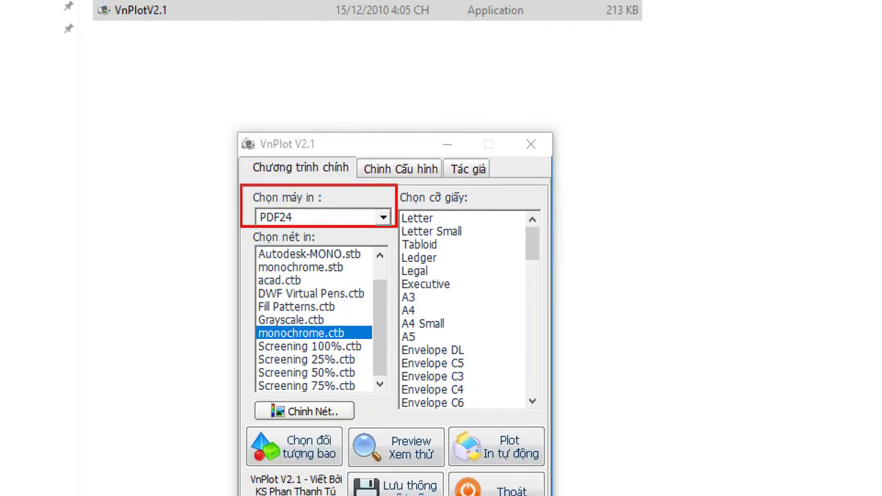
{"action": "key", "text": "Escape"}
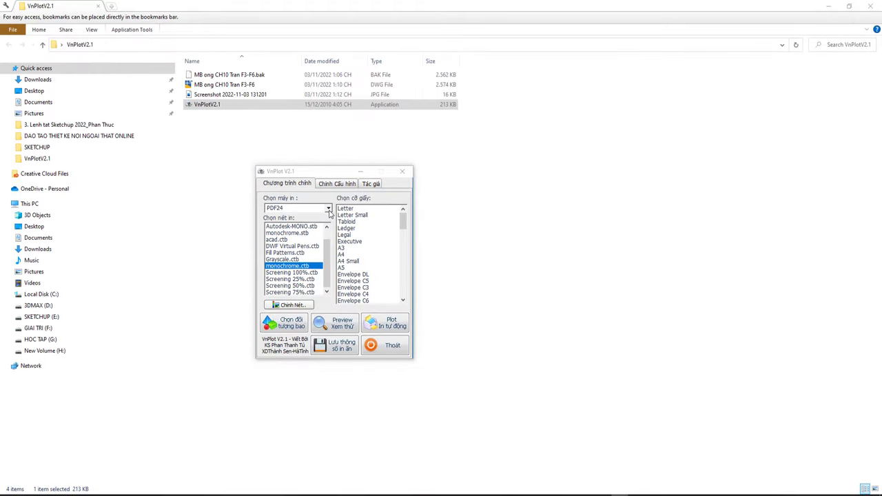
{"action": "left_click", "coordinate": [328, 210]}
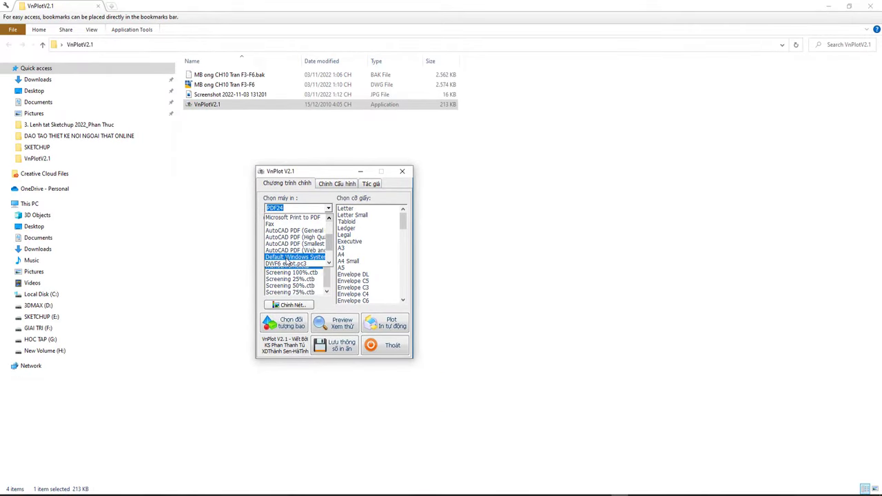
{"action": "scroll", "coordinate": [286, 265], "scroll_direction": "down", "scroll_amount": 1}
{"action": "scroll", "coordinate": [282, 257], "scroll_direction": "down", "scroll_amount": 1}
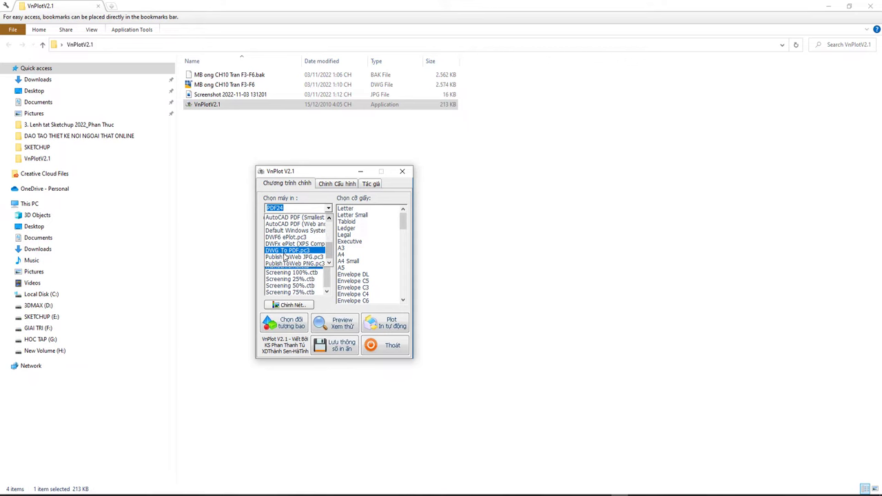
{"action": "left_click", "coordinate": [290, 250]}
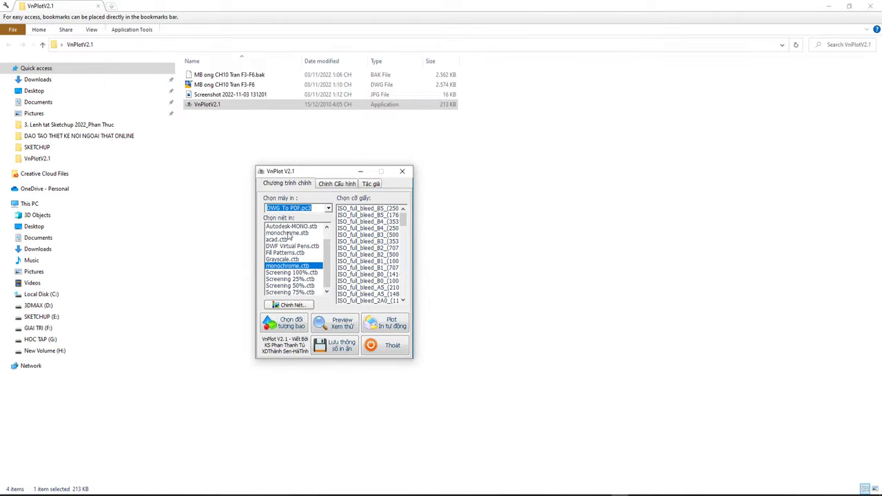
{"action": "left_click", "coordinate": [326, 209]}
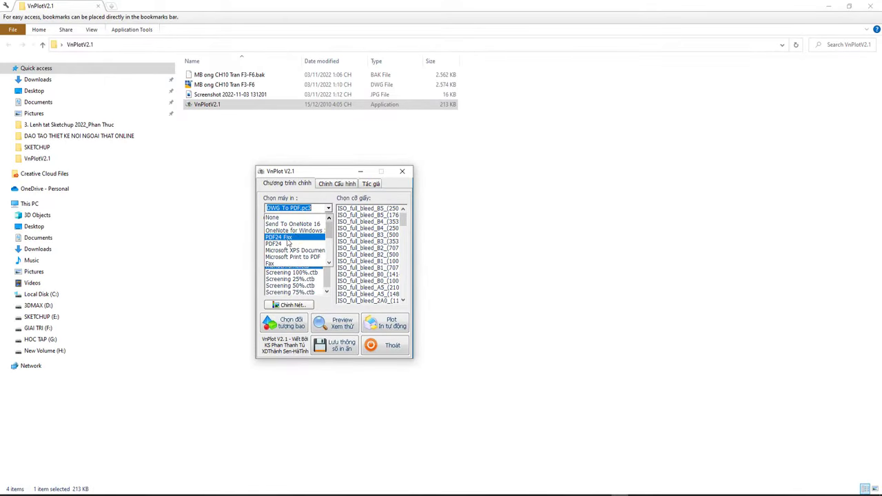
{"action": "left_click", "coordinate": [277, 245]}
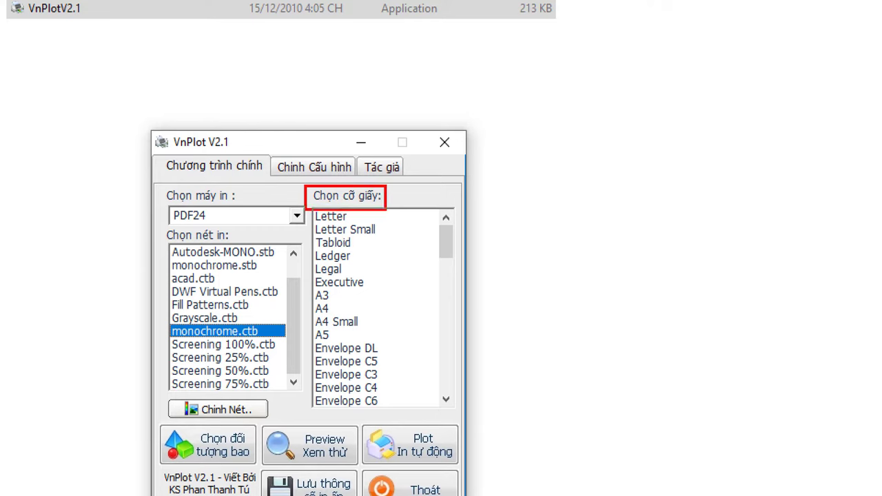
Step: Pick A3 paper and save the PDF24, monochrome.ctb, A3 settings via Lưu thông số in ấn
{"action": "left_click_drag", "start_coordinate": [403, 222], "coordinate": [403, 277]}
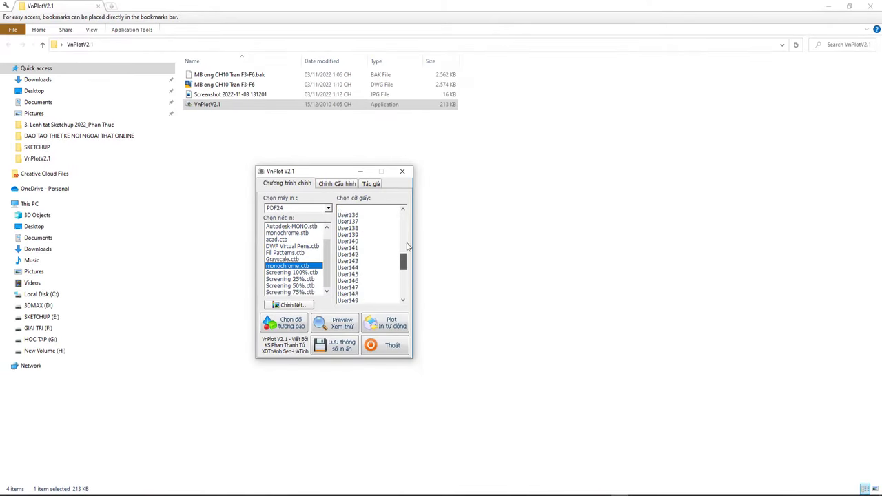
{"action": "left_click_drag", "start_coordinate": [407, 246], "coordinate": [366, 237]}
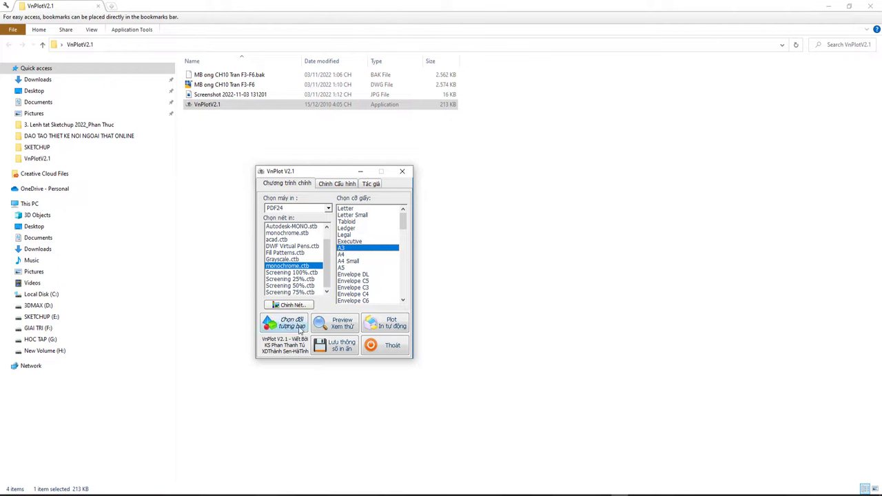
{"action": "left_click", "coordinate": [344, 351]}
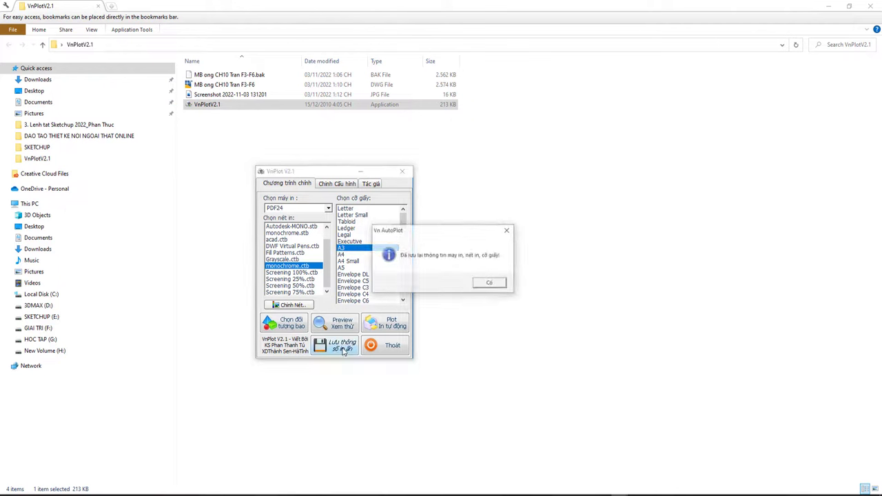
{"action": "left_click", "coordinate": [489, 282]}
{"action": "left_click", "coordinate": [342, 345]}
{"action": "left_click", "coordinate": [481, 284]}
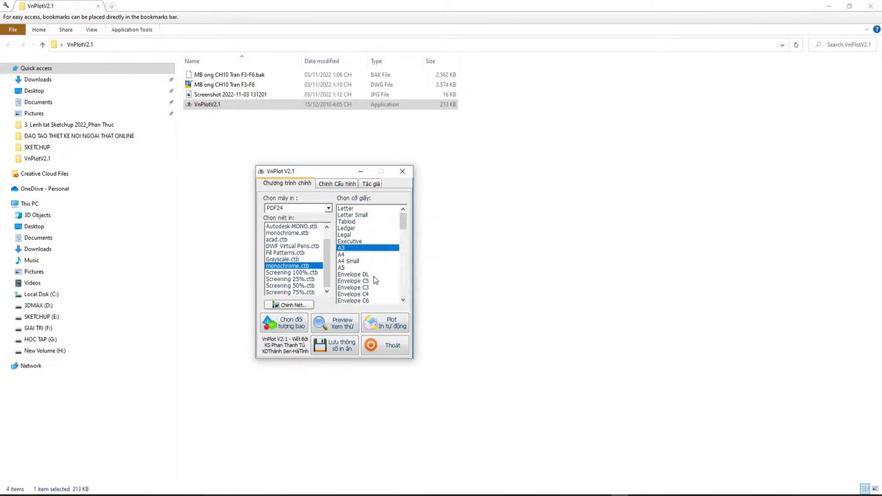
{"action": "left_click", "coordinate": [343, 346]}
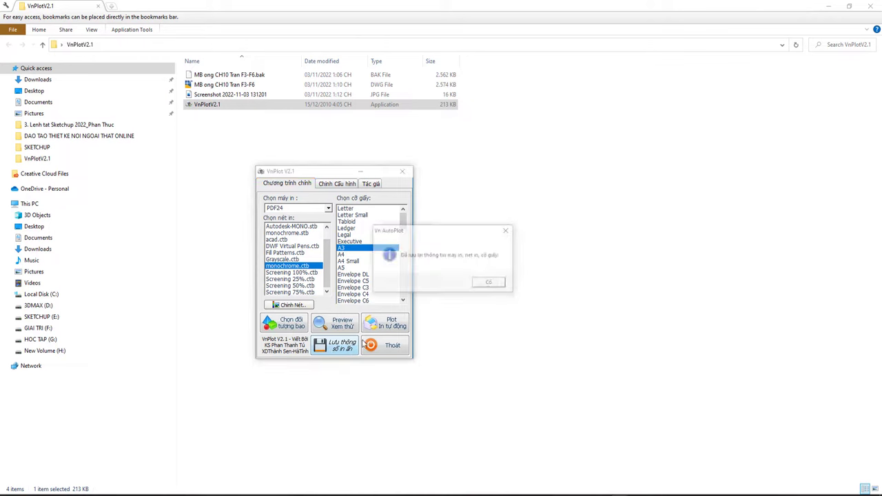
{"action": "left_click", "coordinate": [489, 284]}
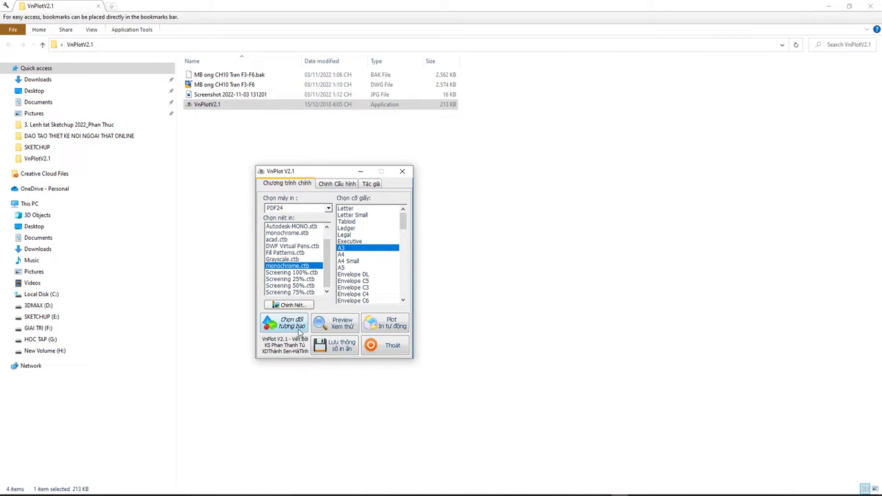
Step: On the Chỉnh Cấu hình page, set frame selection to 'Chọn block,xref sẽ in tất cả'
{"action": "left_click", "coordinate": [337, 187]}
{"action": "left_click", "coordinate": [273, 205]}
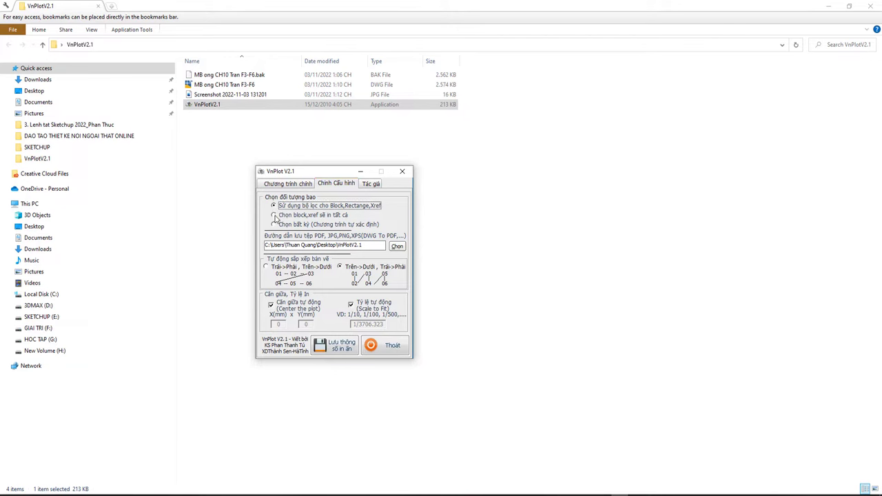
{"action": "left_click", "coordinate": [274, 214]}
{"action": "left_click", "coordinate": [274, 224]}
{"action": "left_click", "coordinate": [273, 205]}
{"action": "left_click", "coordinate": [273, 214]}
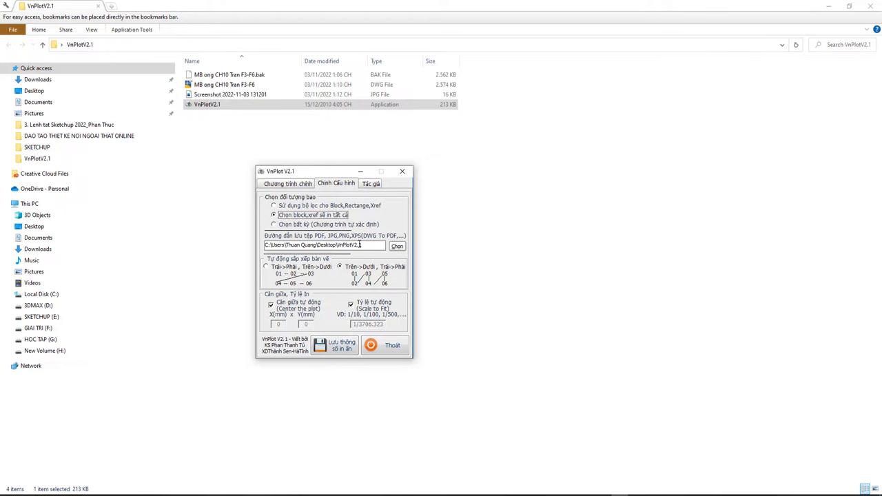
Step: Inspect the PDF output folder path, cancelling the folder browser without changing it
{"action": "left_click", "coordinate": [371, 245]}
{"action": "double_click", "coordinate": [351, 245]}
{"action": "left_click", "coordinate": [397, 246]}
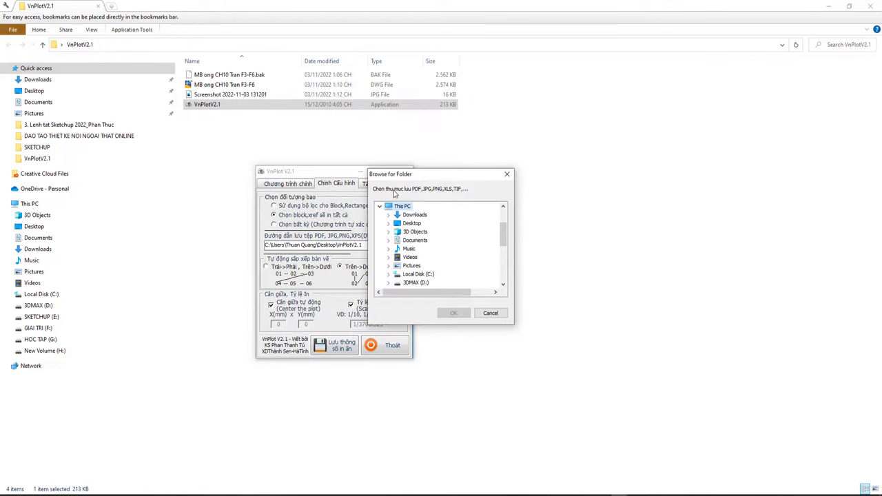
{"action": "left_click", "coordinate": [489, 313]}
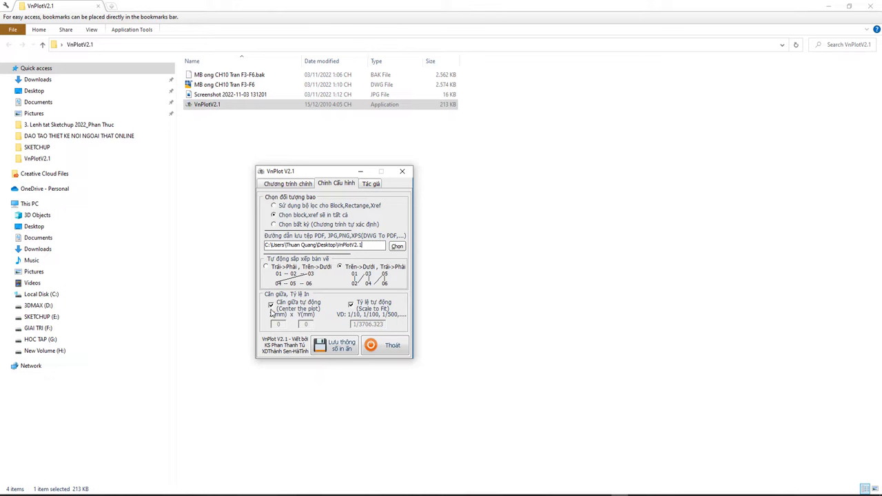
Step: Keep auto centring and scale-to-fit on, save the configuration, and return to Chương trình chính
{"action": "left_click", "coordinate": [272, 308]}
{"action": "left_click", "coordinate": [349, 308]}
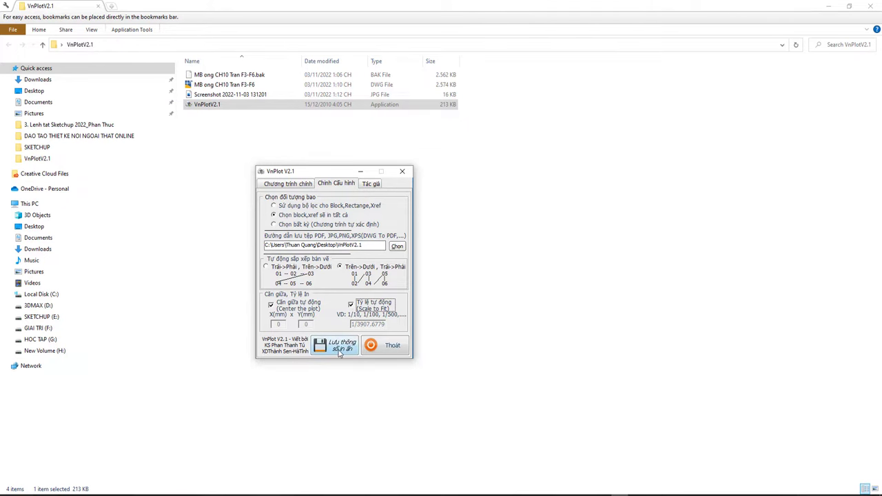
{"action": "left_click", "coordinate": [336, 346]}
{"action": "left_click", "coordinate": [489, 284]}
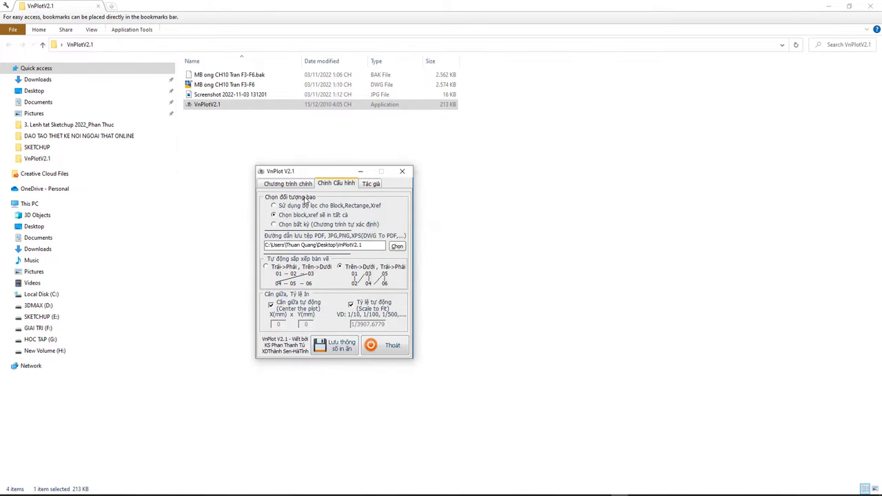
{"action": "left_click", "coordinate": [292, 185]}
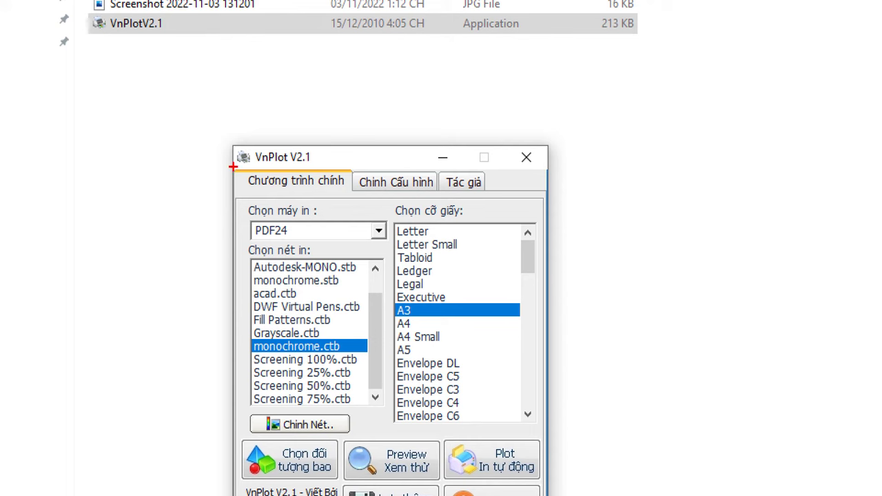
{"action": "left_click", "coordinate": [370, 183]}
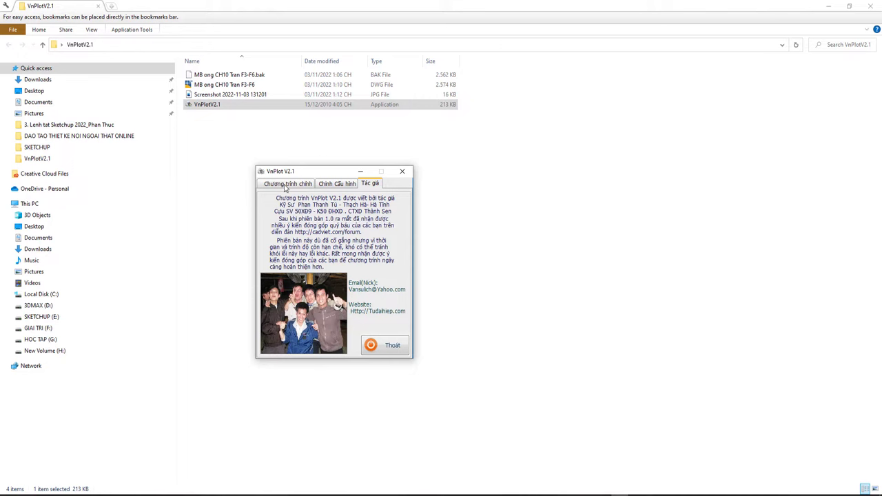
{"action": "left_click", "coordinate": [285, 184]}
{"action": "left_click", "coordinate": [364, 185]}
{"action": "left_click", "coordinate": [281, 184]}
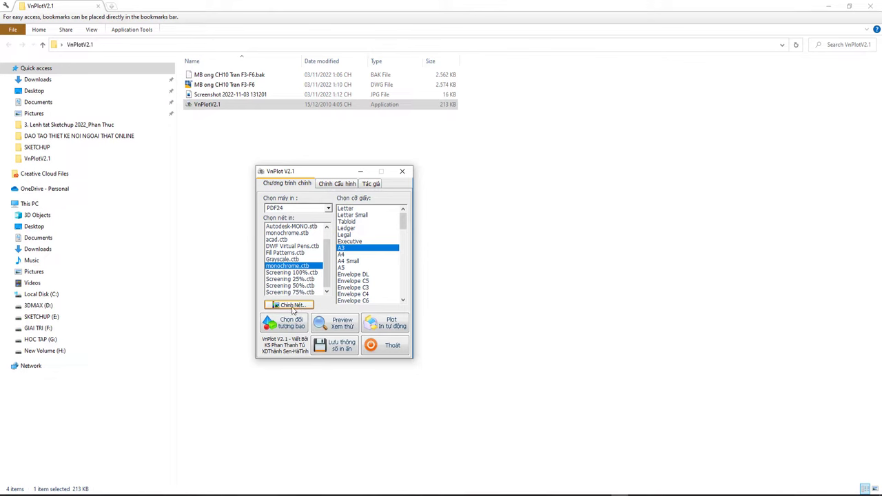
Step: Open monochrome.ctb in the Plot Style Table Editor and review its Table View lineweight, screening, linetype
{"action": "left_click", "coordinate": [293, 307]}
{"action": "left_click", "coordinate": [371, 144]}
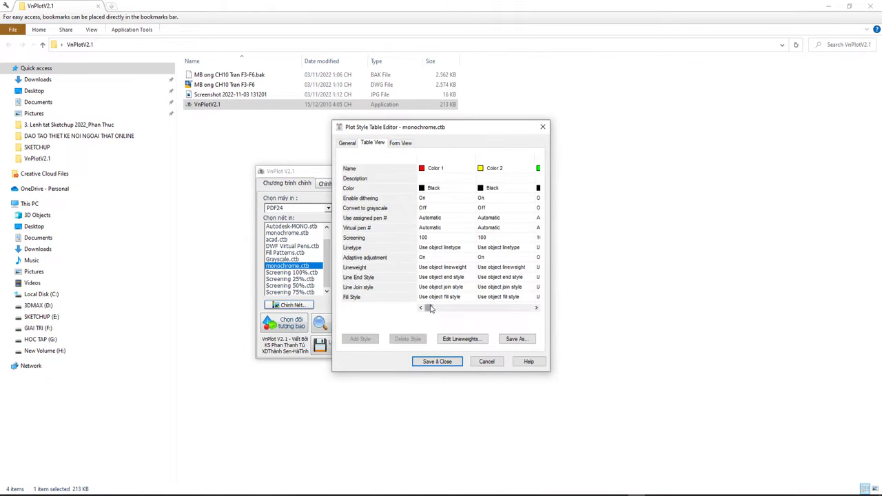
{"action": "mouse_move", "coordinate": [427, 308]}
{"action": "left_mouse_down"}
{"action": "mouse_move", "coordinate": [516, 307]}
{"action": "mouse_move", "coordinate": [424, 308]}
{"action": "left_mouse_up"}
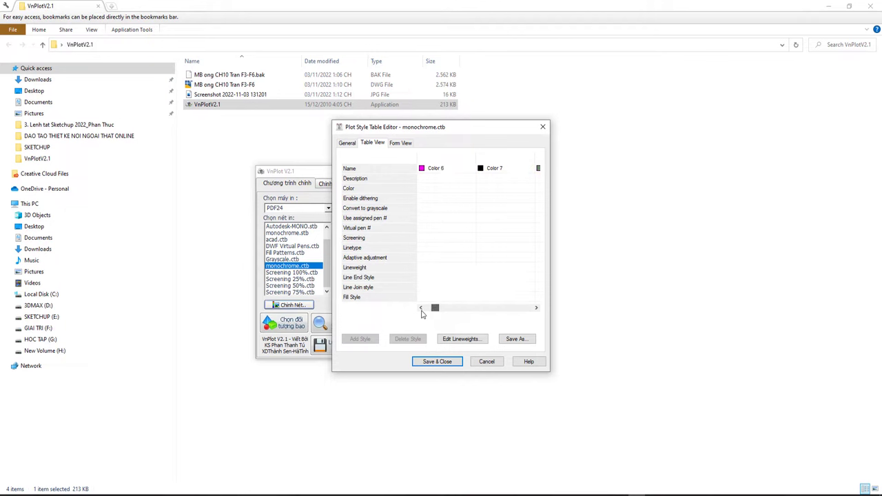
{"action": "left_click", "coordinate": [460, 339]}
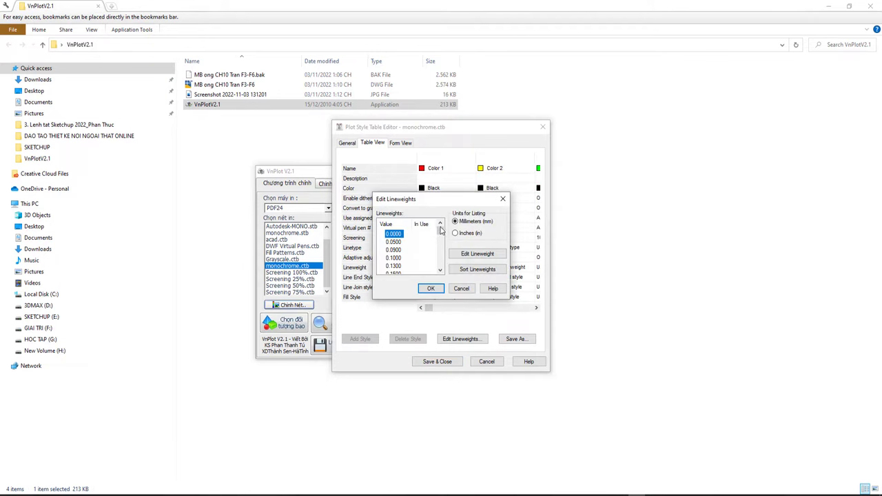
{"action": "left_click", "coordinate": [503, 199]}
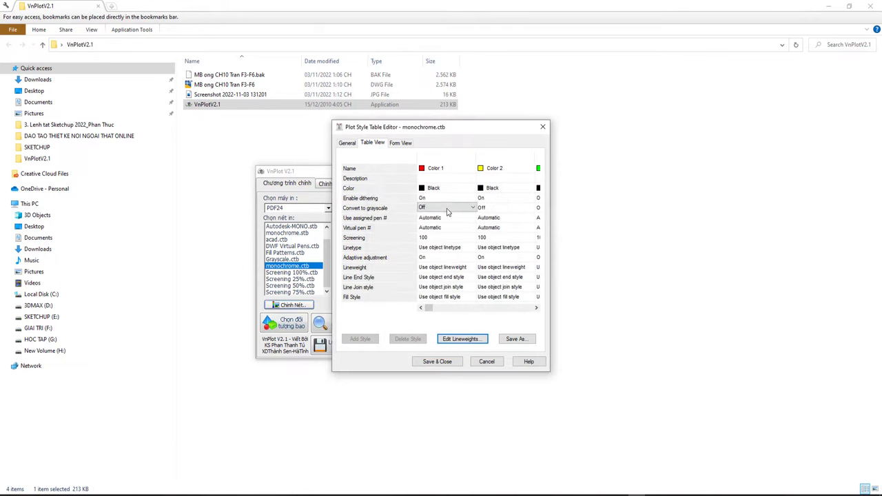
{"action": "left_click", "coordinate": [439, 237]}
{"action": "left_click", "coordinate": [439, 248]}
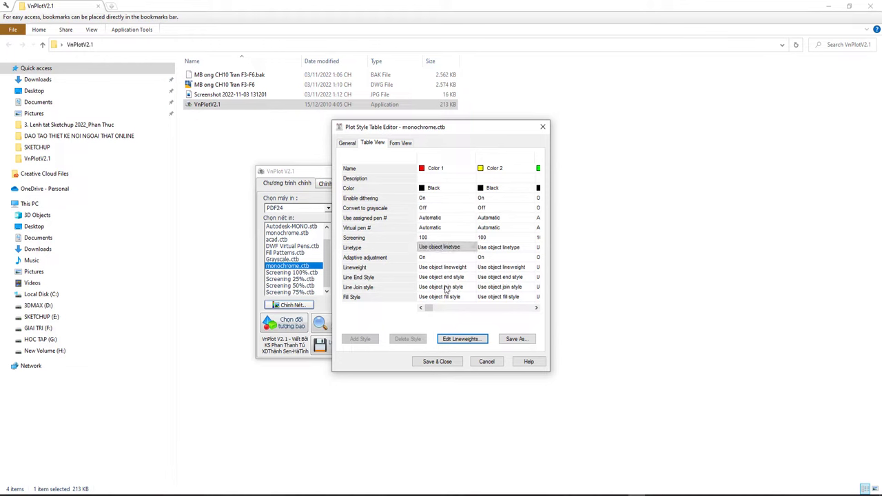
Step: Check the Form View Screening value of 100 and the General tab, then Save & Close
{"action": "left_click", "coordinate": [398, 144]}
{"action": "double_click", "coordinate": [485, 220]}
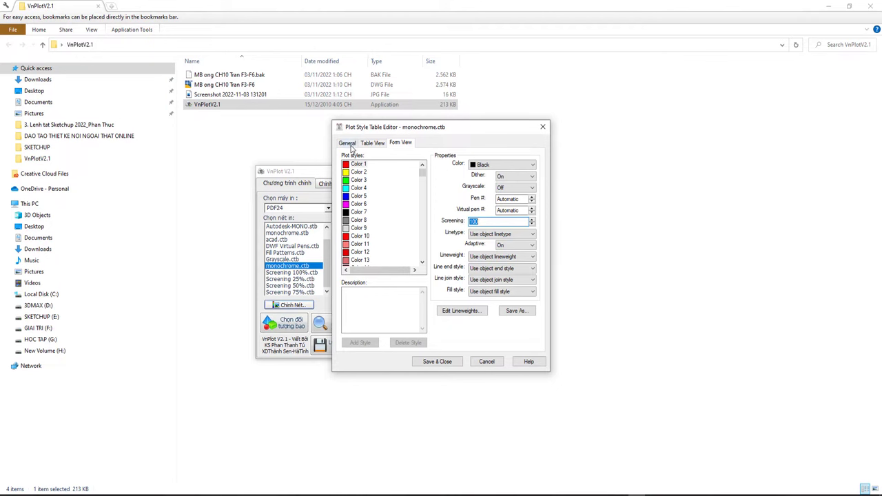
{"action": "left_click", "coordinate": [348, 143]}
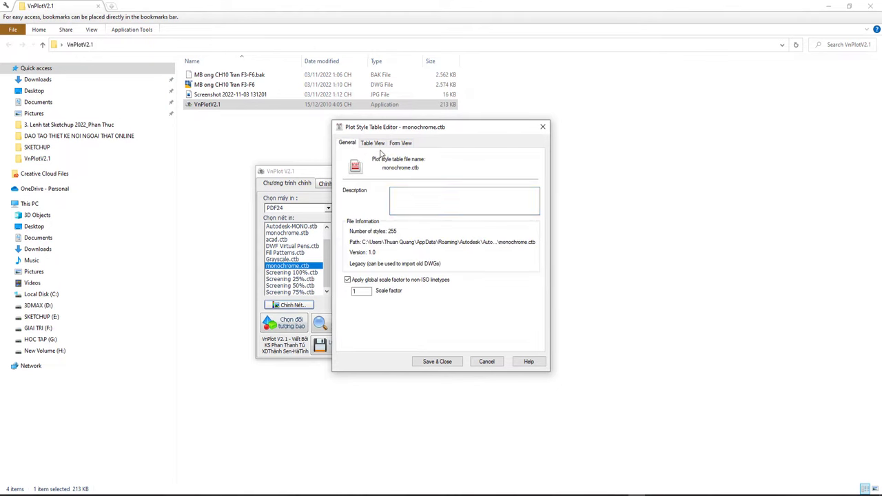
{"action": "left_click", "coordinate": [462, 362]}
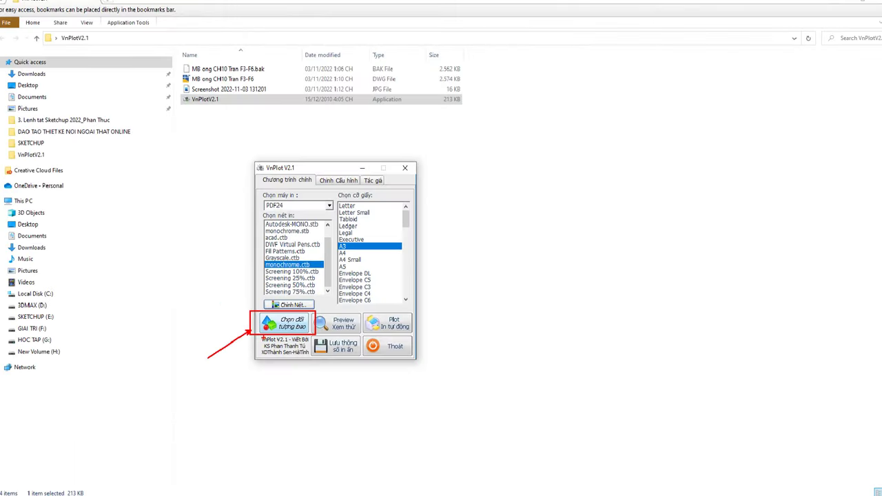
Step: Use 'Chọn đối tượng bao' to pick the title-block frames in MB T (2), then return to VnPlot
{"action": "left_click", "coordinate": [294, 330]}
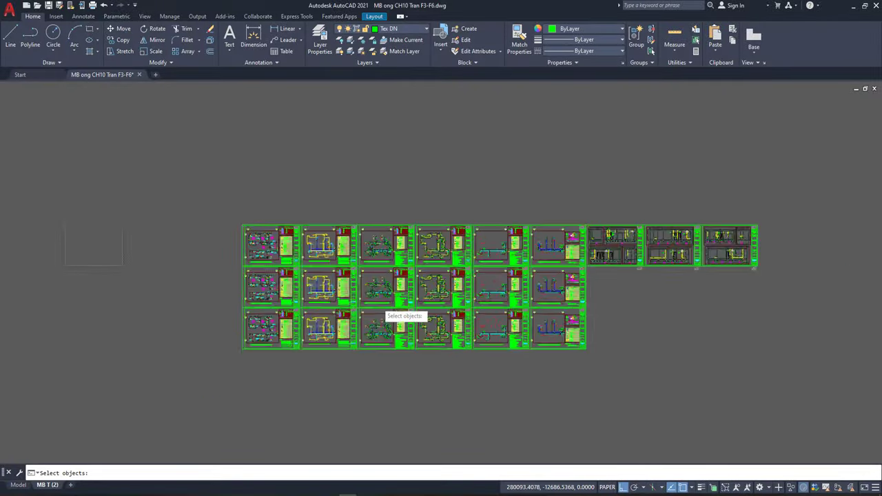
{"action": "scroll", "coordinate": [383, 305], "scroll_direction": "down", "scroll_amount": 2}
{"action": "scroll", "coordinate": [335, 286], "scroll_direction": "up", "scroll_amount": 2}
{"action": "scroll", "coordinate": [331, 290], "scroll_direction": "up", "scroll_amount": 2}
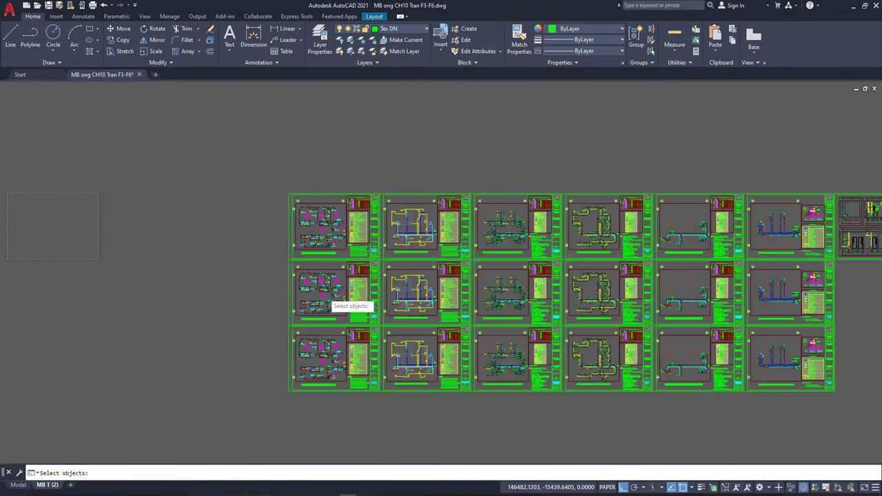
{"action": "scroll", "coordinate": [347, 239], "scroll_direction": "up", "scroll_amount": 3}
{"action": "scroll", "coordinate": [367, 138], "scroll_direction": "up", "scroll_amount": 2}
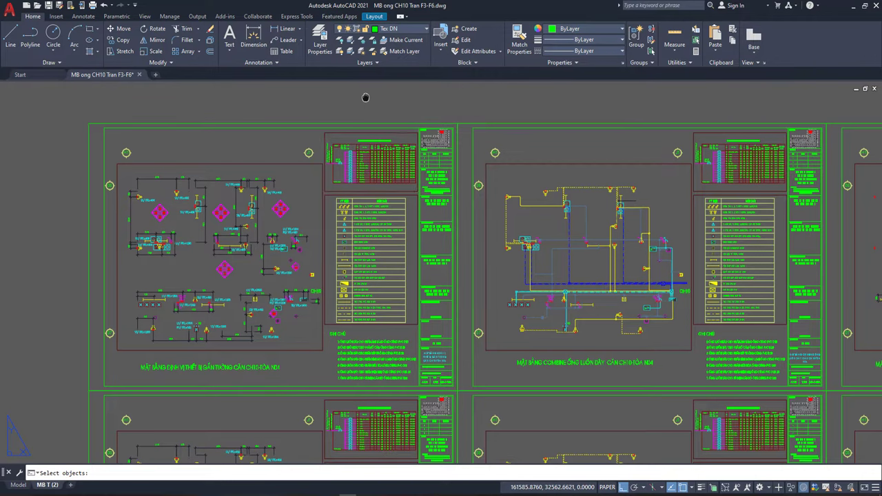
{"action": "middle_click_drag", "start_coordinate": [365, 97], "coordinate": [362, 118]}
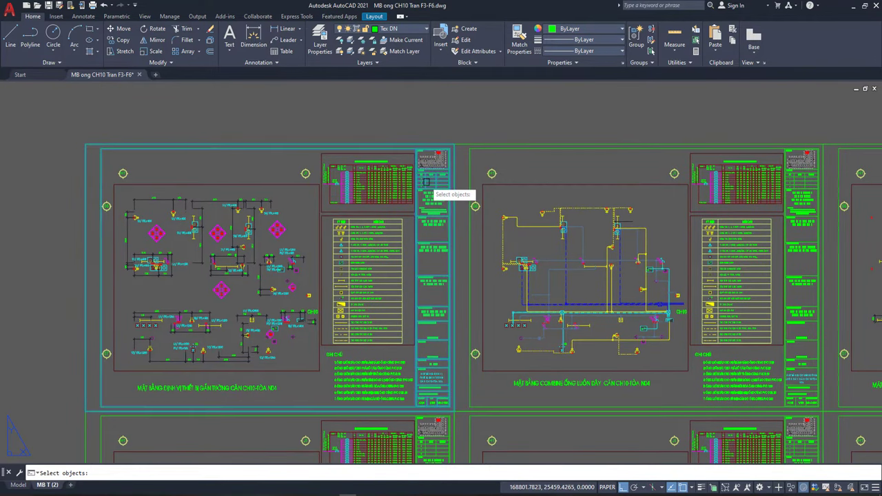
{"action": "scroll", "coordinate": [339, 123], "scroll_direction": "down", "scroll_amount": 3}
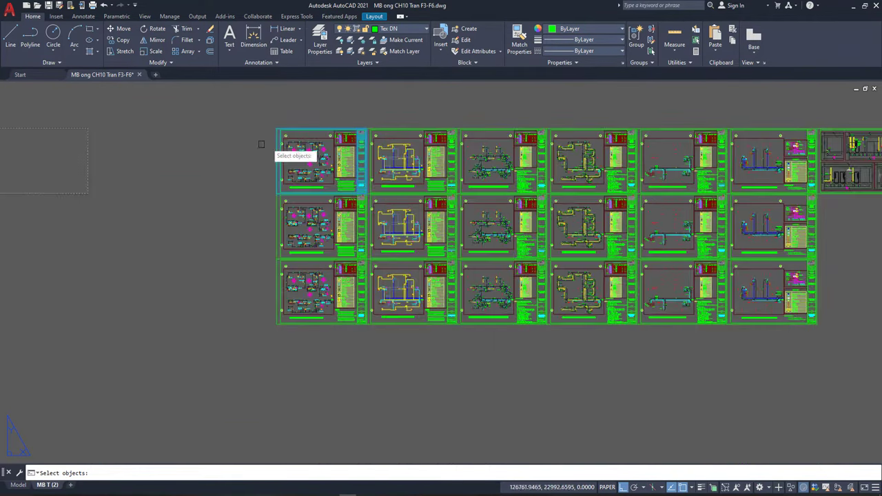
{"action": "scroll", "coordinate": [291, 135], "scroll_direction": "up", "scroll_amount": 3}
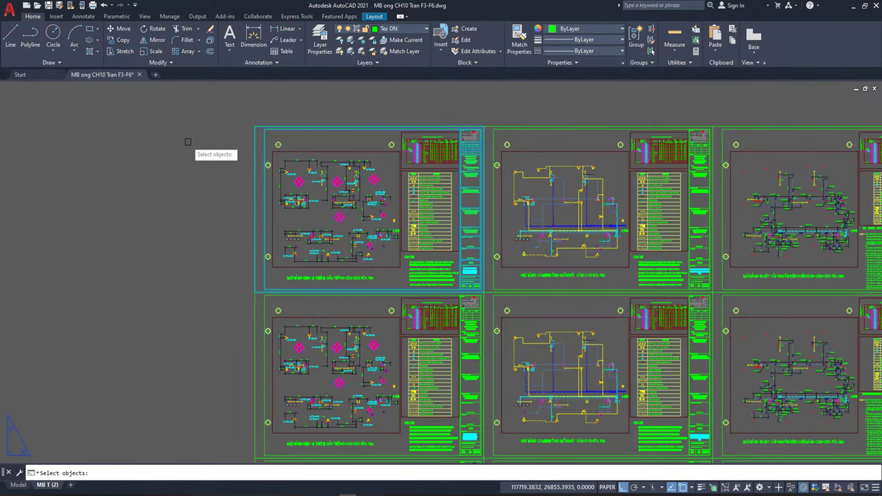
{"action": "key", "text": "Return"}
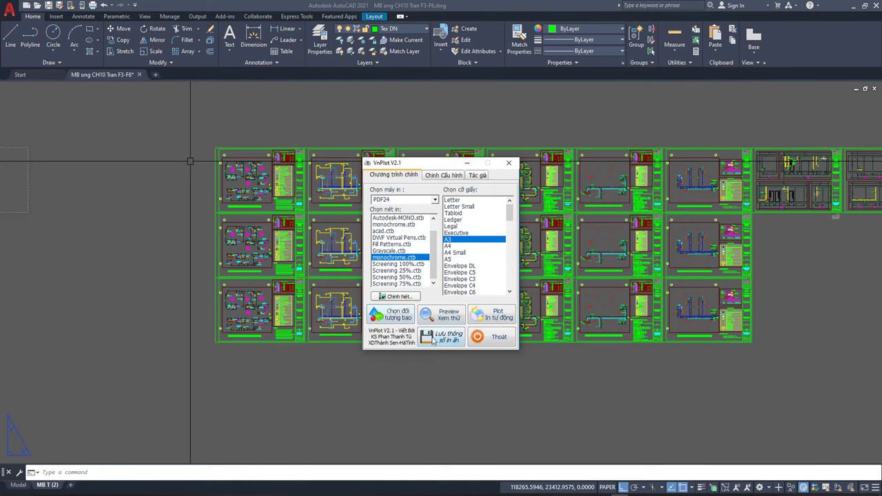
Step: Run 'Plot In tự động' to send every selected frame to the PDF24 printer
{"action": "left_click", "coordinate": [496, 318]}
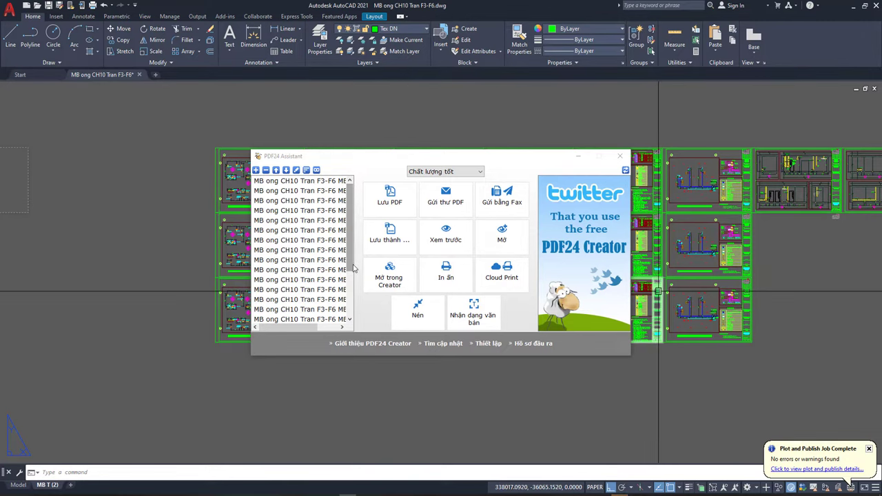
Step: In PDF24 Assistant, merge all plotted pages into Tài liệu 0 and choose Lưu PDF
{"action": "left_click", "coordinate": [353, 268]}
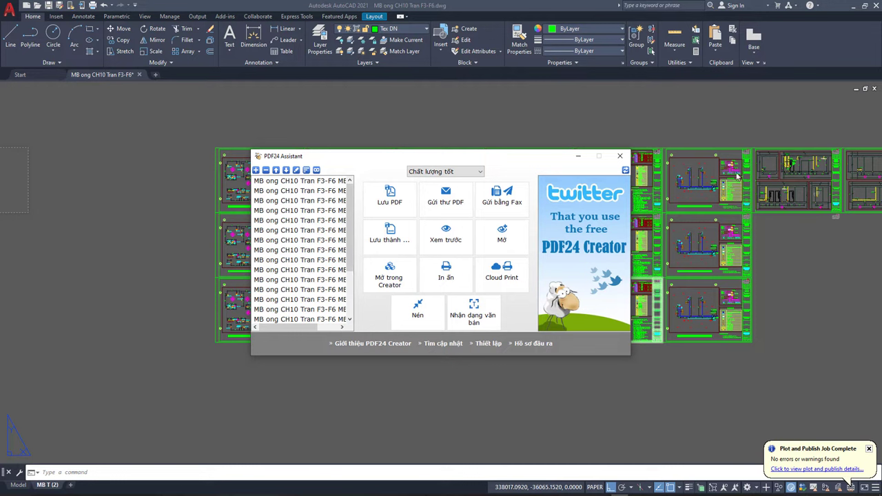
{"action": "mouse_move", "coordinate": [480, 156]}
{"action": "left_mouse_down"}
{"action": "mouse_move", "coordinate": [247, 230]}
{"action": "mouse_move", "coordinate": [547, 134]}
{"action": "left_mouse_up"}
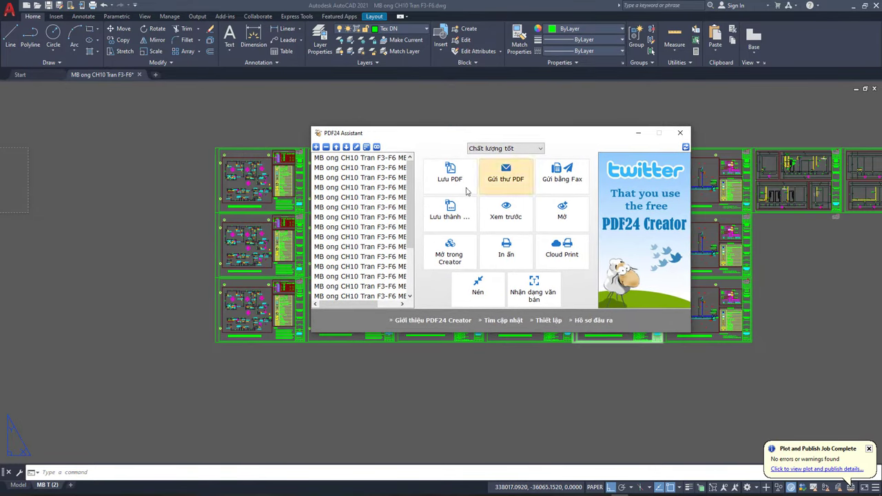
{"action": "left_click", "coordinate": [376, 146]}
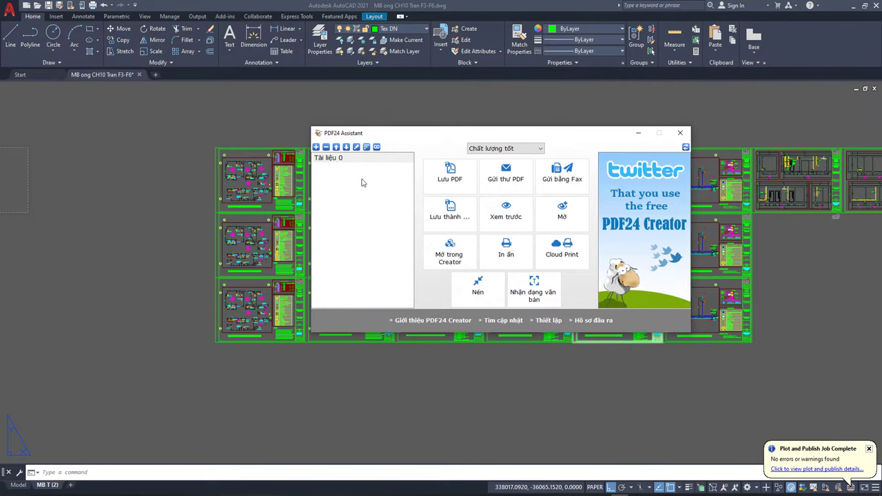
{"action": "left_click", "coordinate": [446, 178]}
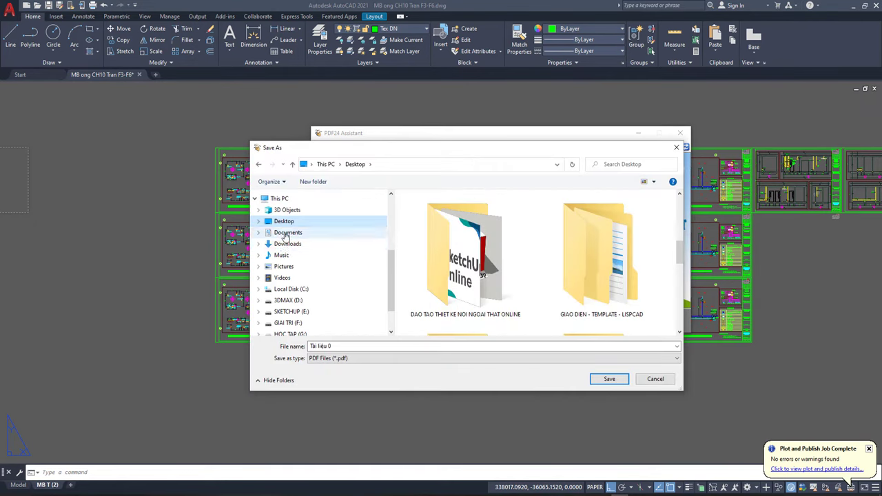
Step: Replace the default file name 'Tài liệu 0' with 'In A'
{"action": "left_click", "coordinate": [361, 346]}
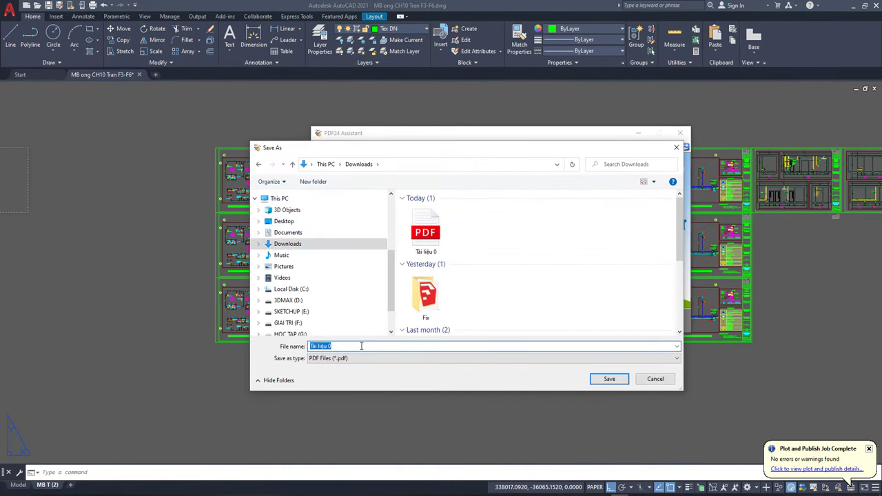
{"action": "key", "text": "BackSpace"}
{"action": "type", "text": "In A3"}
Step: Save the plot as In A3.pdf, then open it from Downloads in Microsoft Edge
{"action": "left_click", "coordinate": [609, 380]}
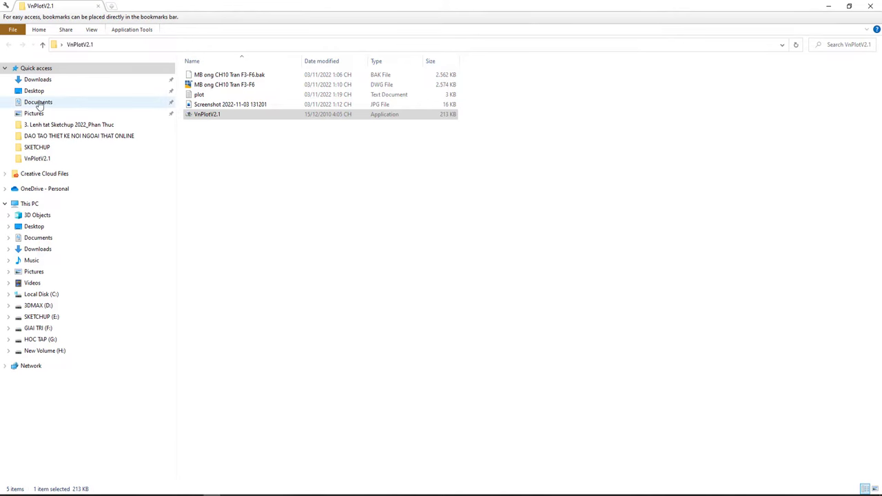
{"action": "left_click", "coordinate": [38, 80]}
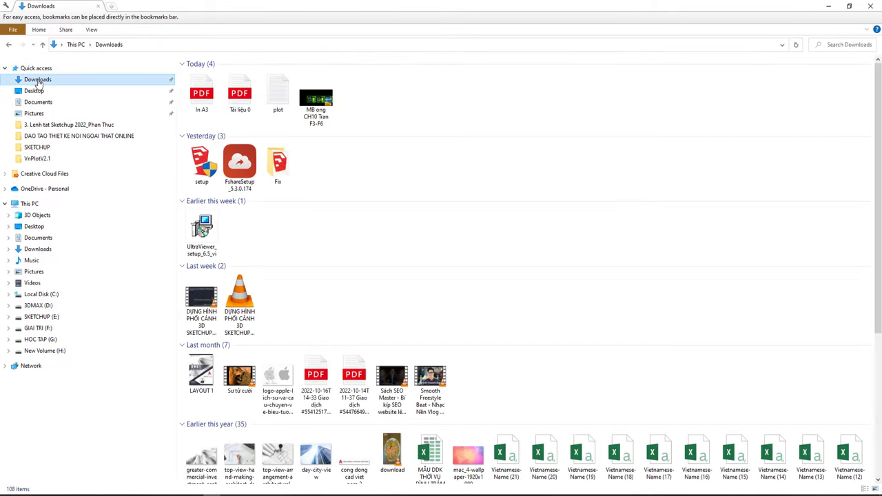
{"action": "left_click", "coordinate": [199, 104]}
{"action": "double_click", "coordinate": [201, 99]}
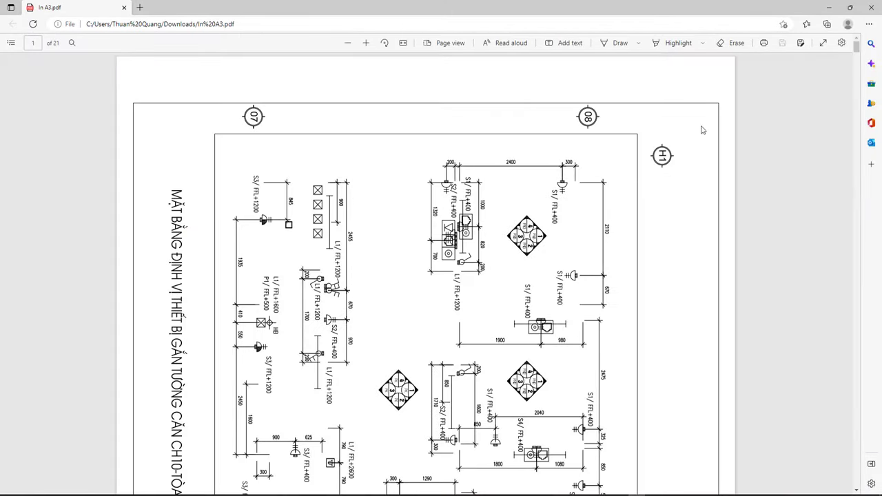
Step: Rotate the In A3.pdf page view until it shows upright landscape
{"action": "left_click", "coordinate": [385, 44]}
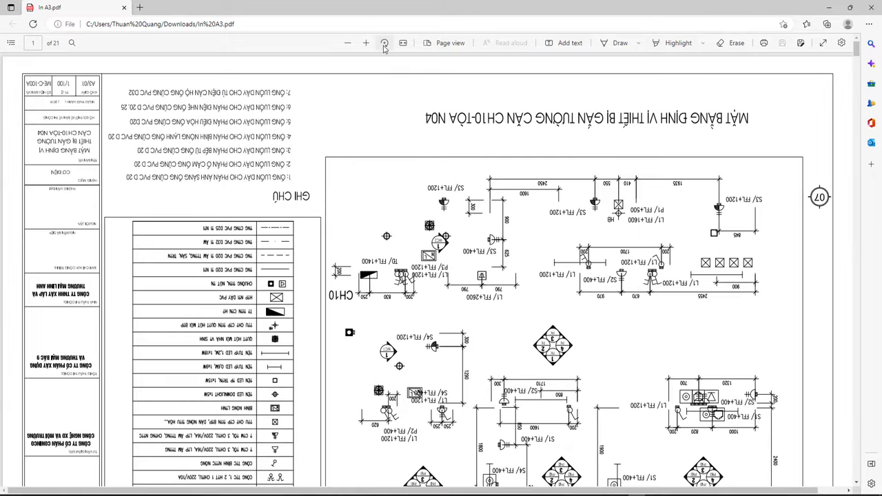
{"action": "left_click", "coordinate": [385, 44]}
{"action": "left_click", "coordinate": [385, 44]}
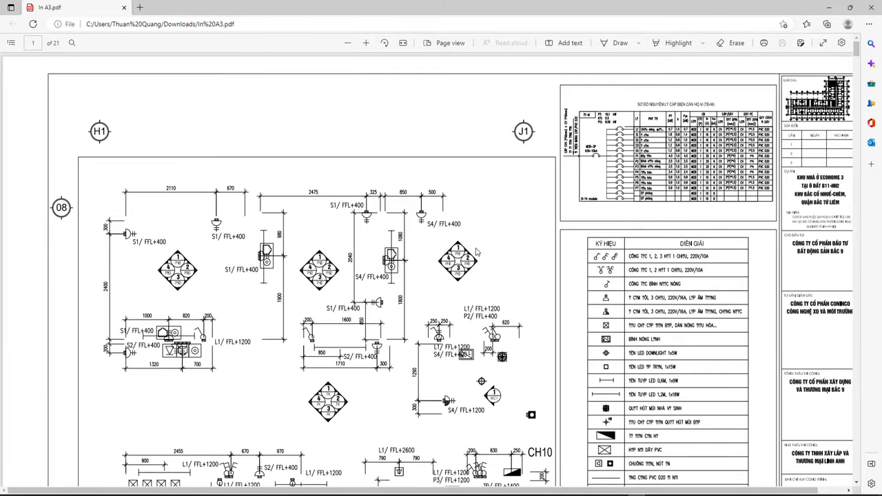
{"action": "left_click", "coordinate": [385, 44]}
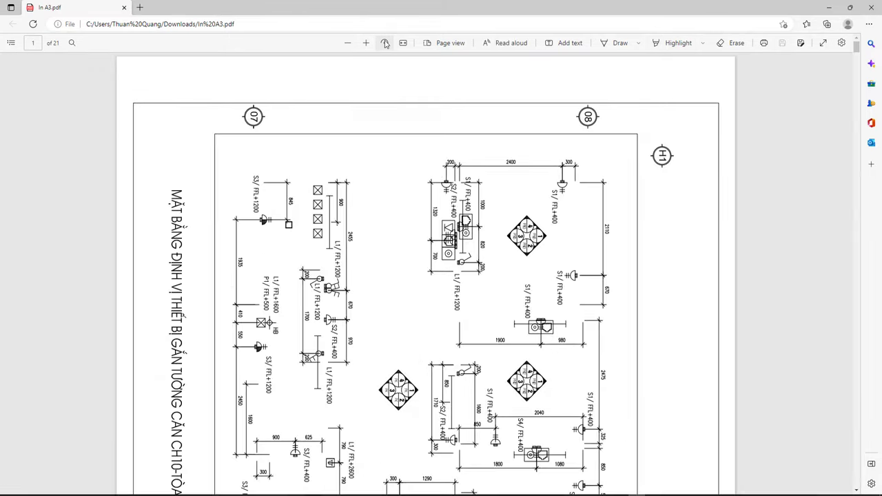
{"action": "left_click", "coordinate": [384, 45]}
{"action": "left_click", "coordinate": [385, 44]}
{"action": "left_click", "coordinate": [384, 45]}
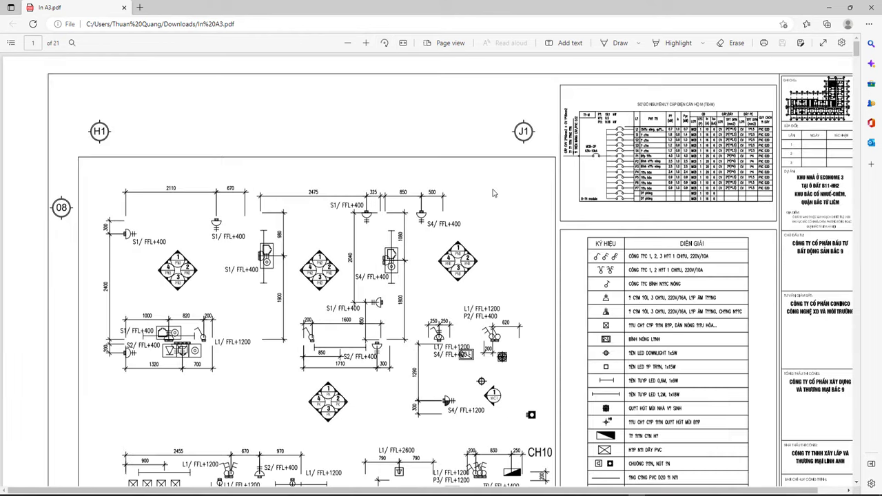
Step: Scroll through pages 1–3 of In A3.pdf to check the plotted drawing sheets
{"action": "scroll", "coordinate": [441, 269], "scroll_direction": "down", "scroll_amount": 2}
{"action": "scroll", "coordinate": [441, 268], "scroll_direction": "down", "scroll_amount": 1}
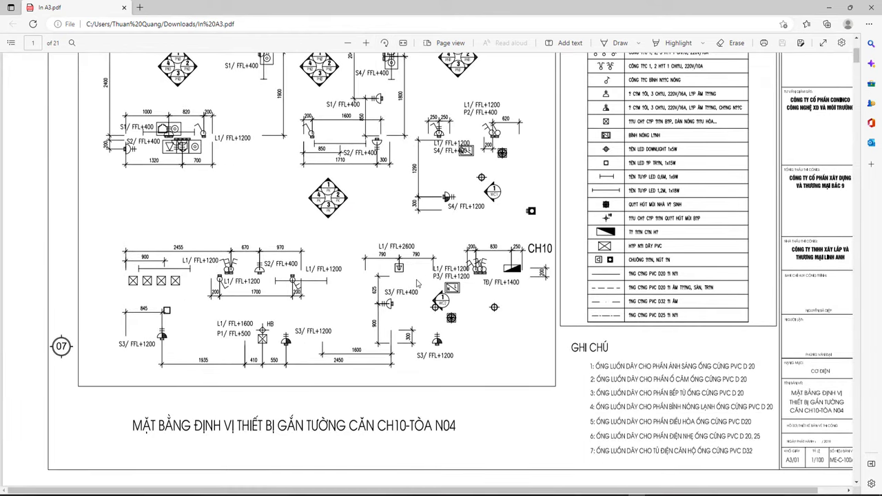
{"action": "scroll", "coordinate": [416, 283], "scroll_direction": "down", "scroll_amount": 2, "text": "ctrl"}
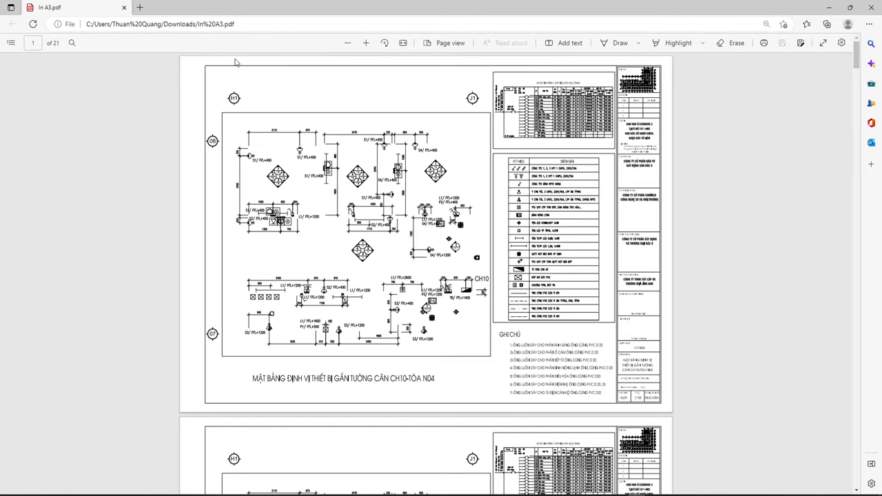
{"action": "scroll", "coordinate": [239, 128], "scroll_direction": "down", "scroll_amount": 3}
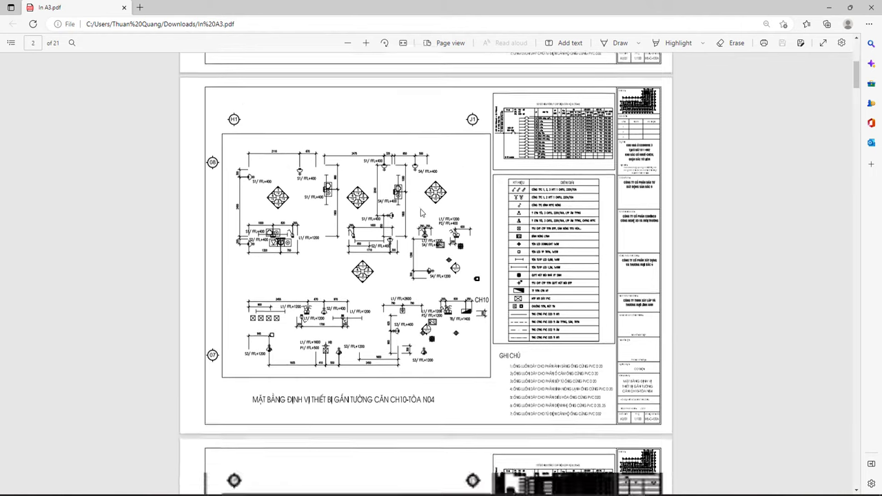
{"action": "scroll", "coordinate": [311, 198], "scroll_direction": "up", "scroll_amount": 3}
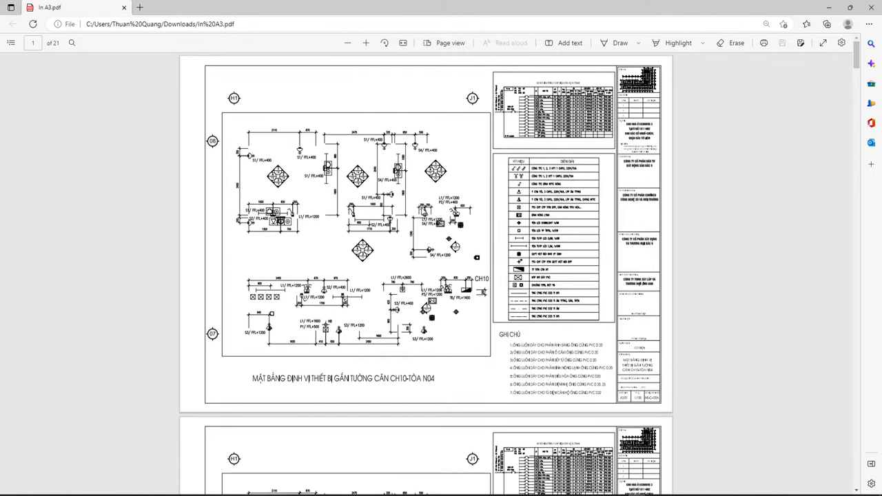
{"action": "scroll", "coordinate": [511, 208], "scroll_direction": "down", "scroll_amount": 3}
{"action": "scroll", "coordinate": [515, 216], "scroll_direction": "up", "scroll_amount": 3}
{"action": "scroll", "coordinate": [511, 215], "scroll_direction": "down", "scroll_amount": 3}
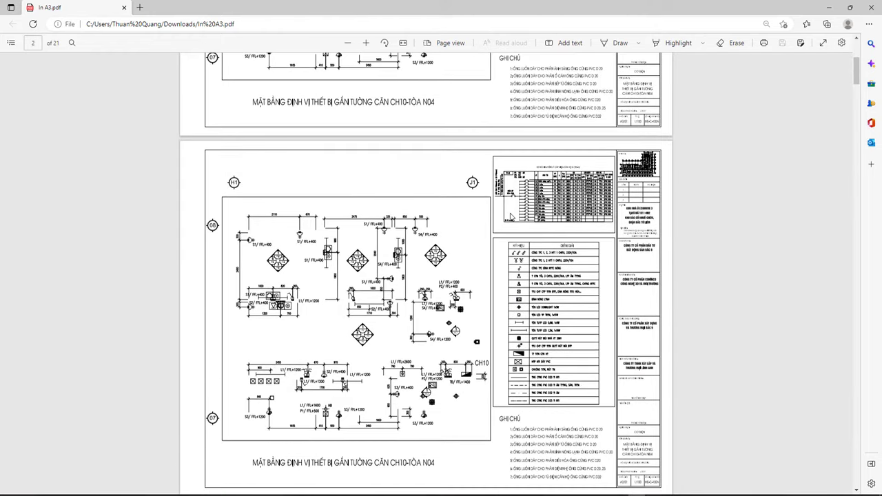
{"action": "scroll", "coordinate": [510, 216], "scroll_direction": "up", "scroll_amount": 2}
{"action": "scroll", "coordinate": [510, 216], "scroll_direction": "down", "scroll_amount": 3}
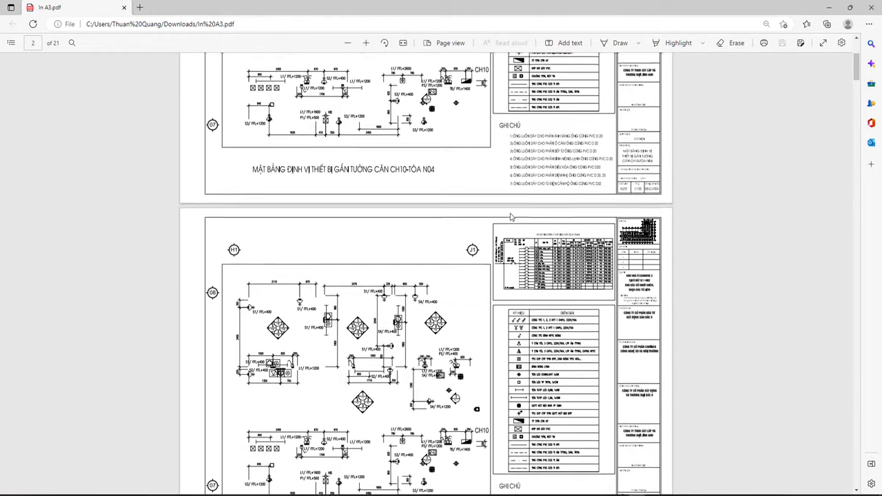
{"action": "scroll", "coordinate": [482, 262], "scroll_direction": "up", "scroll_amount": 4}
{"action": "scroll", "coordinate": [462, 275], "scroll_direction": "up", "scroll_amount": 1}
{"action": "scroll", "coordinate": [462, 277], "scroll_direction": "down", "scroll_amount": 3}
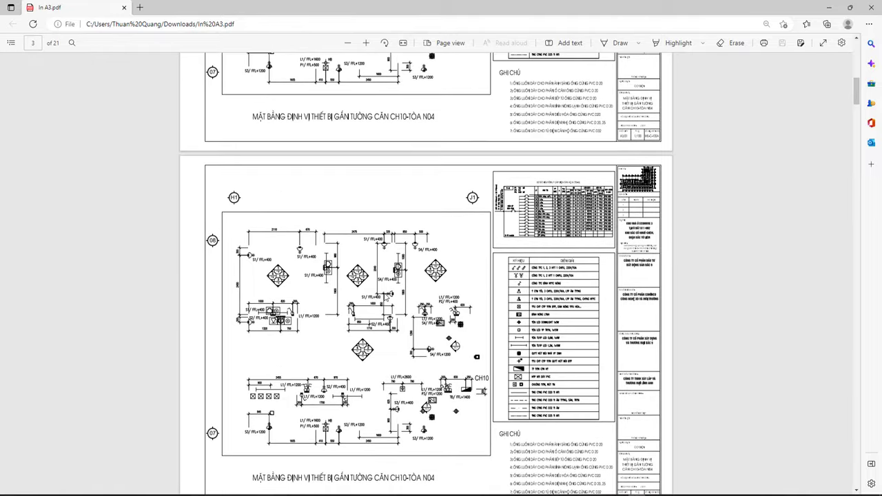
{"action": "scroll", "coordinate": [509, 365], "scroll_direction": "down", "scroll_amount": 3}
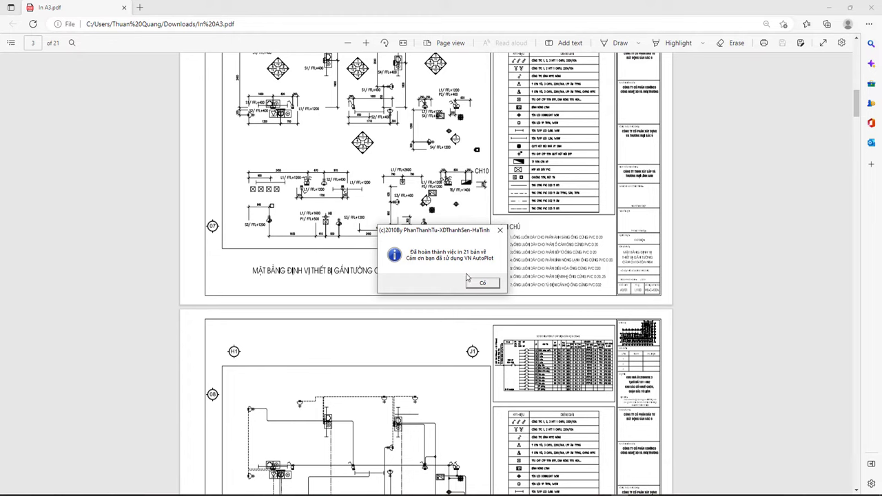
Step: Confirm the VnPlot notice that 21 drawings printed and minimize the VnPlot V2.1 dialog
{"action": "left_click", "coordinate": [475, 283]}
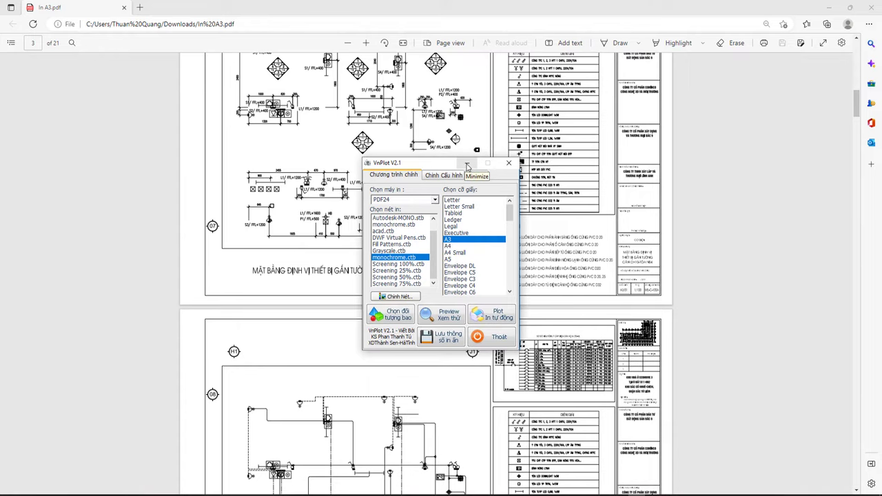
{"action": "left_click", "coordinate": [467, 166]}
{"action": "scroll", "coordinate": [661, 173], "scroll_direction": "down", "scroll_amount": 2}
{"action": "scroll", "coordinate": [660, 174], "scroll_direction": "up", "scroll_amount": 5}
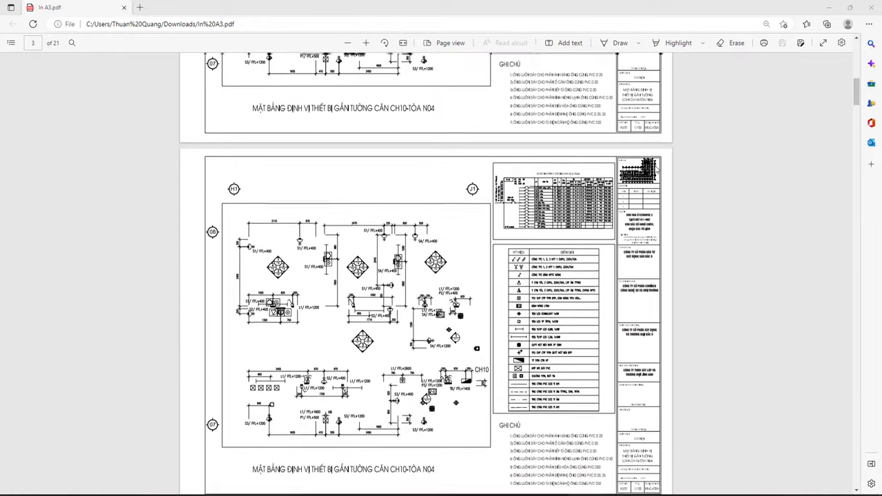
{"action": "scroll", "coordinate": [660, 174], "scroll_direction": "up", "scroll_amount": 2}
{"action": "scroll", "coordinate": [660, 173], "scroll_direction": "up", "scroll_amount": 5}
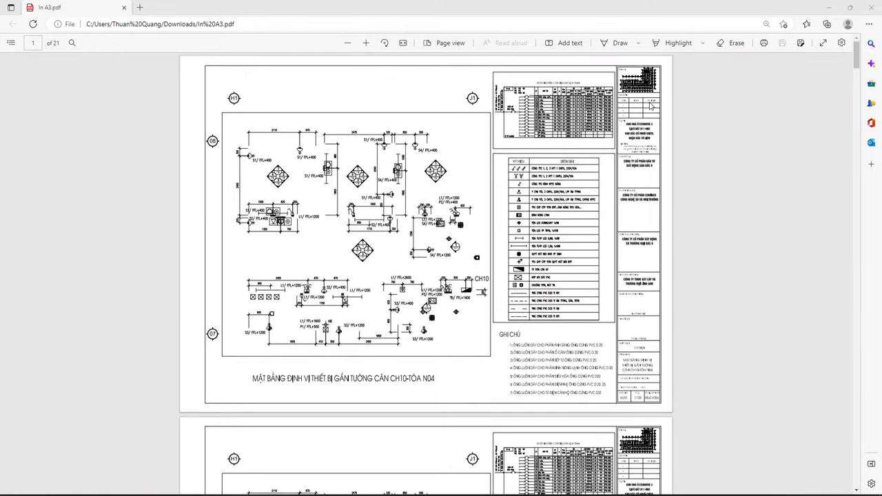
Step: Browse down through the PDF sheets using scrolling and the scrollbar
{"action": "scroll", "coordinate": [278, 385], "scroll_direction": "down", "scroll_amount": 9}
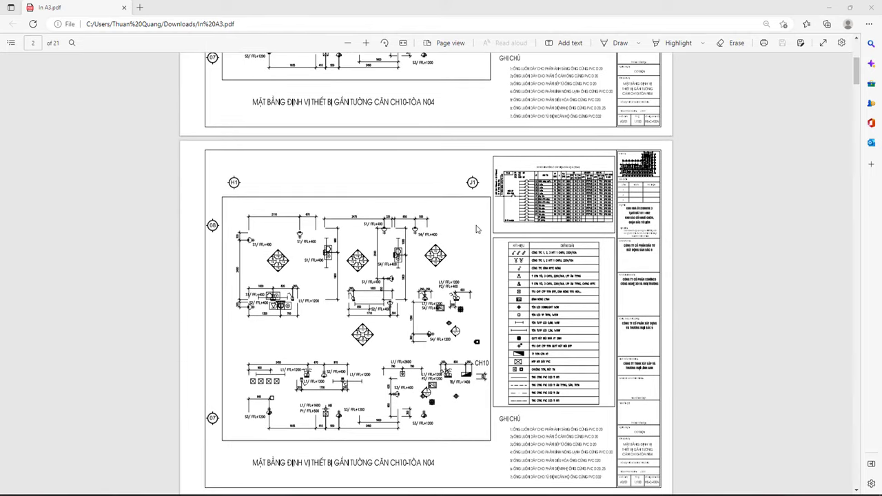
{"action": "scroll", "coordinate": [468, 241], "scroll_direction": "up", "scroll_amount": 1}
{"action": "scroll", "coordinate": [577, 308], "scroll_direction": "down", "scroll_amount": 1}
{"action": "scroll", "coordinate": [577, 307], "scroll_direction": "down", "scroll_amount": 4}
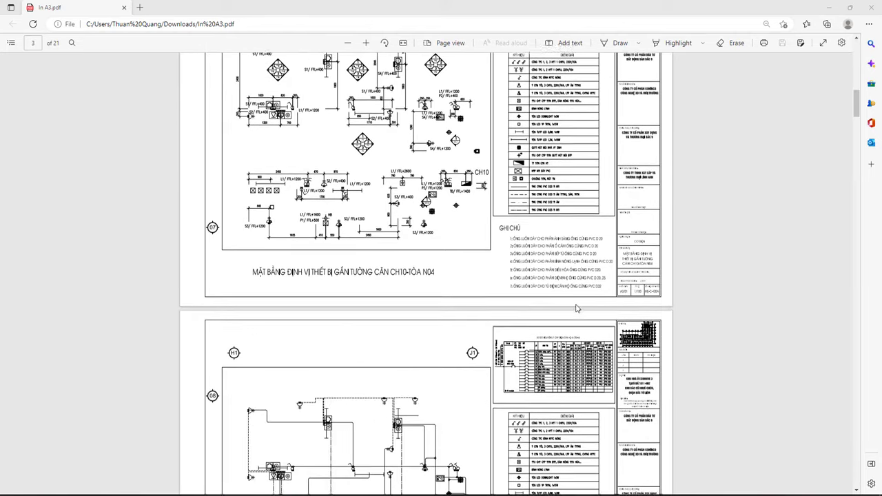
{"action": "scroll", "coordinate": [428, 352], "scroll_direction": "down", "scroll_amount": 2}
{"action": "scroll", "coordinate": [411, 363], "scroll_direction": "down", "scroll_amount": 5}
{"action": "scroll", "coordinate": [798, 186], "scroll_direction": "down", "scroll_amount": 1}
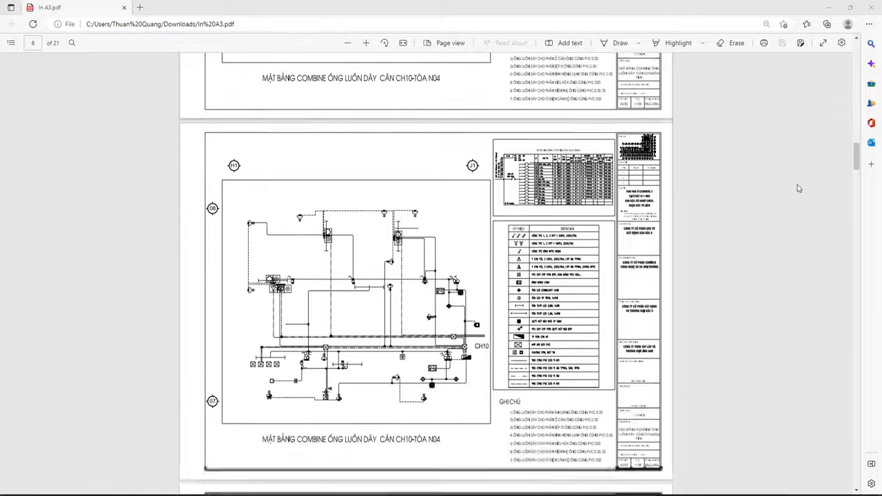
{"action": "scroll", "coordinate": [797, 187], "scroll_direction": "down", "scroll_amount": 2}
{"action": "scroll", "coordinate": [855, 203], "scroll_direction": "down", "scroll_amount": 3}
{"action": "mouse_move", "coordinate": [855, 204]}
{"action": "left_mouse_down"}
{"action": "mouse_move", "coordinate": [855, 441]}
{"action": "mouse_move", "coordinate": [856, 433]}
{"action": "left_mouse_up"}
{"action": "mouse_move", "coordinate": [872, 392]}
{"action": "left_mouse_down"}
{"action": "mouse_move", "coordinate": [871, 58]}
{"action": "mouse_move", "coordinate": [874, 430]}
{"action": "left_mouse_up"}
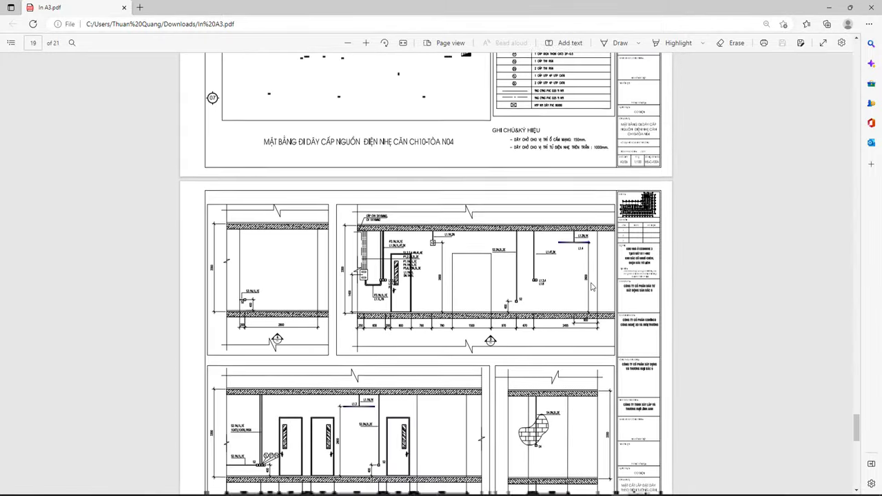
Step: Scroll back up and drag the scrollbar to return to the first PDF pages
{"action": "scroll", "coordinate": [550, 264], "scroll_direction": "down", "scroll_amount": 4}
{"action": "scroll", "coordinate": [549, 264], "scroll_direction": "down", "scroll_amount": 2}
{"action": "scroll", "coordinate": [549, 264], "scroll_direction": "up", "scroll_amount": 5}
{"action": "scroll", "coordinate": [552, 261], "scroll_direction": "up", "scroll_amount": 5}
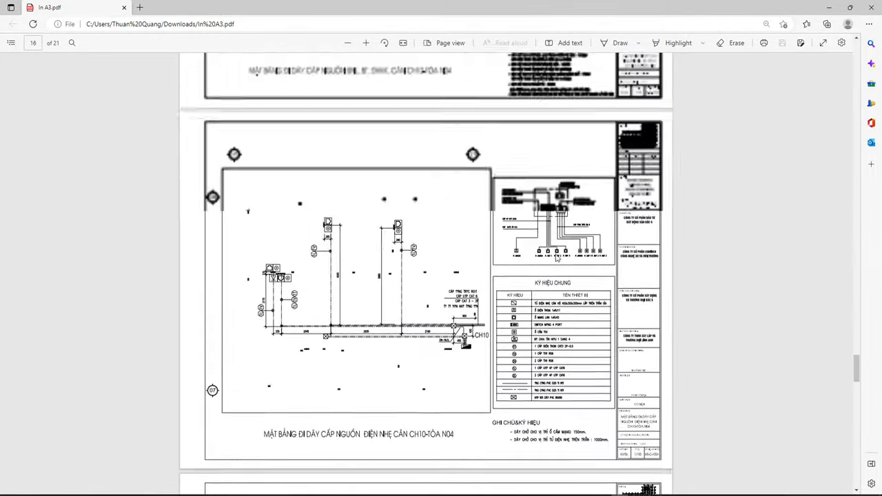
{"action": "scroll", "coordinate": [553, 261], "scroll_direction": "up", "scroll_amount": 5}
{"action": "scroll", "coordinate": [556, 259], "scroll_direction": "up", "scroll_amount": 5}
{"action": "scroll", "coordinate": [556, 259], "scroll_direction": "up", "scroll_amount": 3}
{"action": "scroll", "coordinate": [555, 259], "scroll_direction": "up", "scroll_amount": 3}
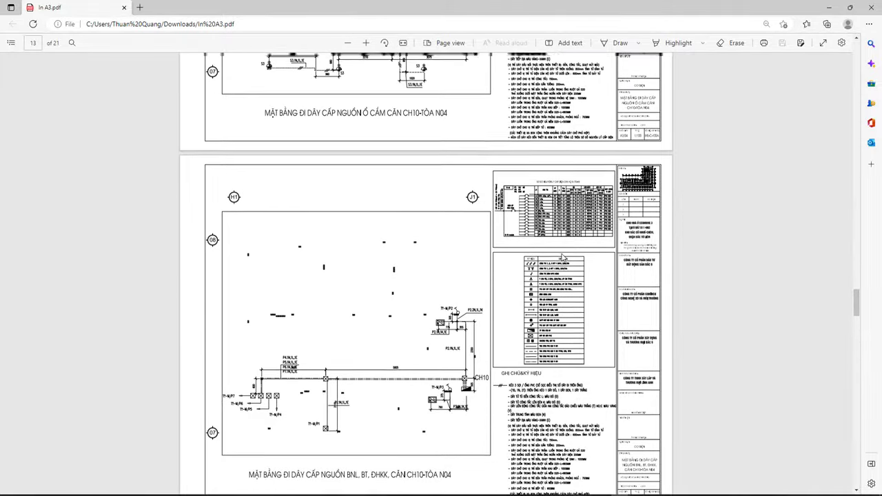
{"action": "scroll", "coordinate": [555, 259], "scroll_direction": "up", "scroll_amount": 3}
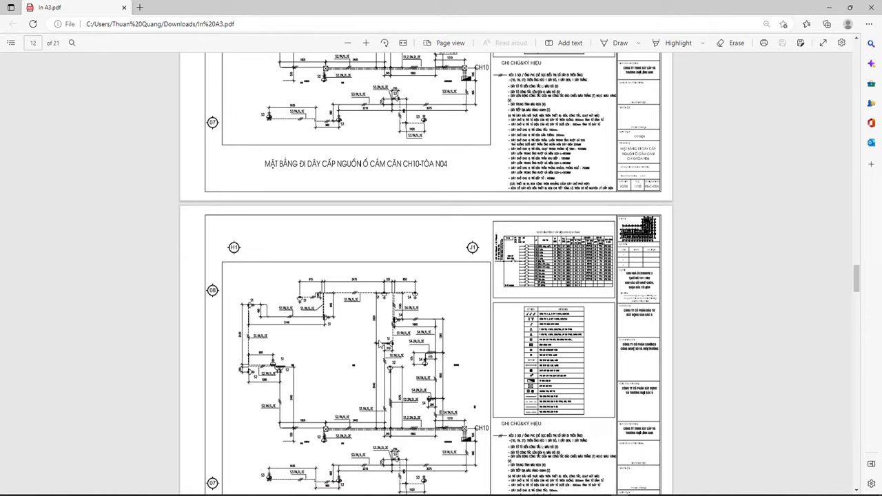
{"action": "left_click_drag", "start_coordinate": [857, 279], "coordinate": [860, 42]}
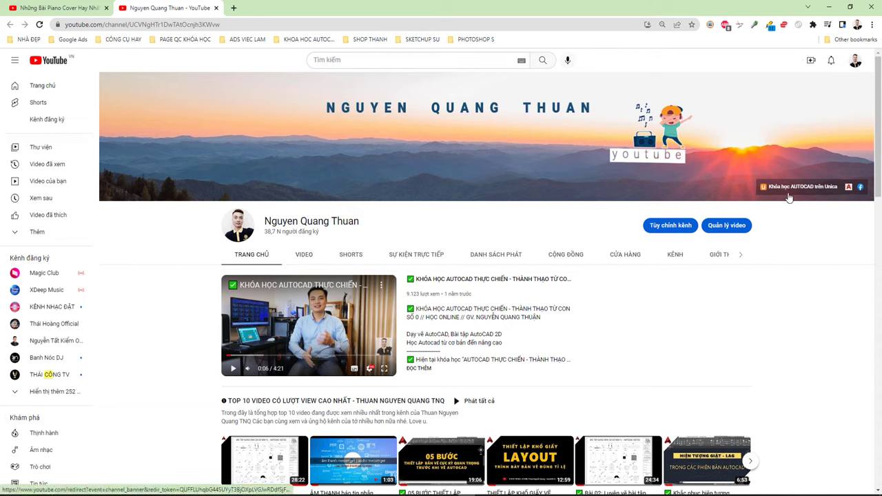
Step: Open the Unica AutoCAD course page and highlight its 499,000đ price and discount
{"action": "left_click", "coordinate": [786, 189]}
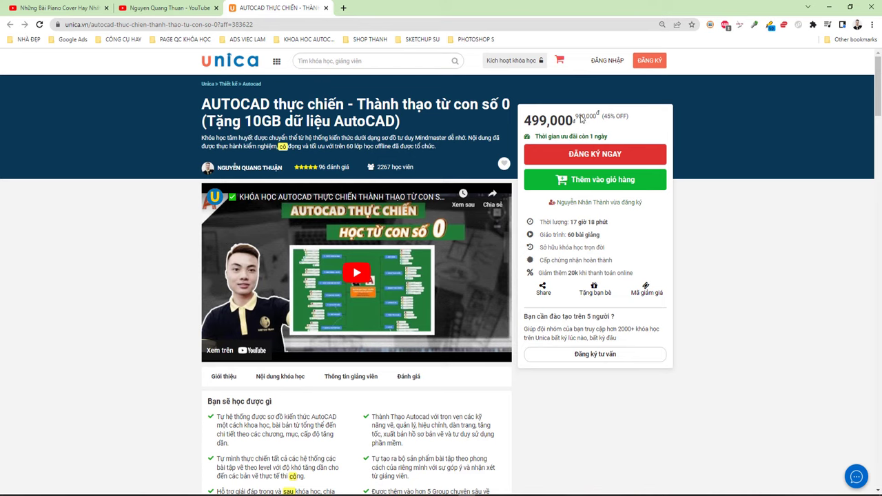
{"action": "scroll", "coordinate": [468, 175], "scroll_direction": "down", "scroll_amount": 1}
{"action": "scroll", "coordinate": [399, 211], "scroll_direction": "up", "scroll_amount": 1}
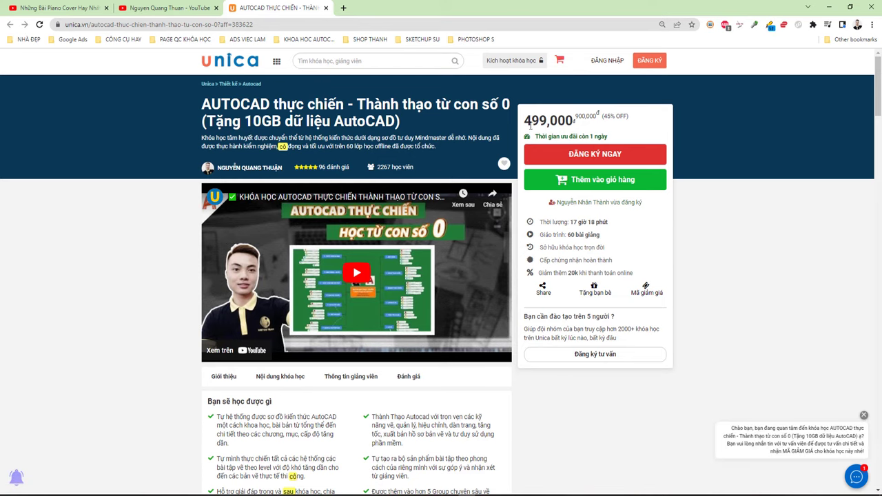
{"action": "left_click_drag", "start_coordinate": [630, 117], "coordinate": [527, 116]}
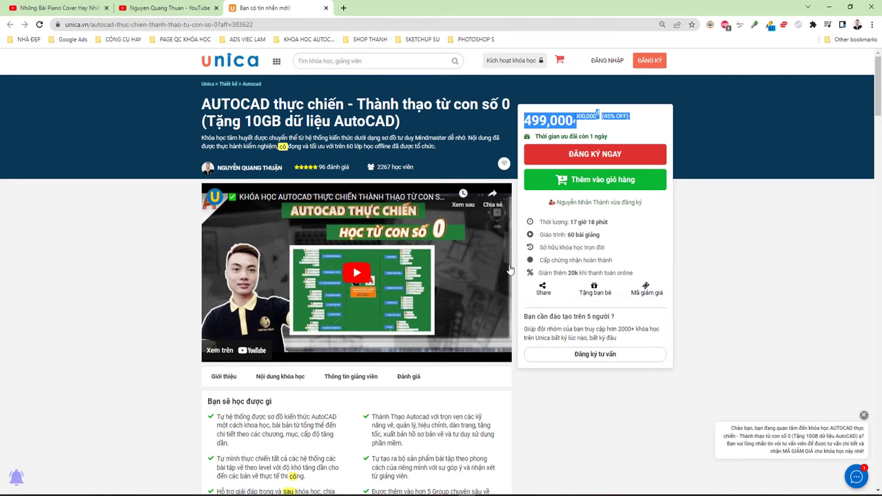
Step: Scroll down the Unica course page to review its lesson list
{"action": "scroll", "coordinate": [384, 207], "scroll_direction": "down", "scroll_amount": 5}
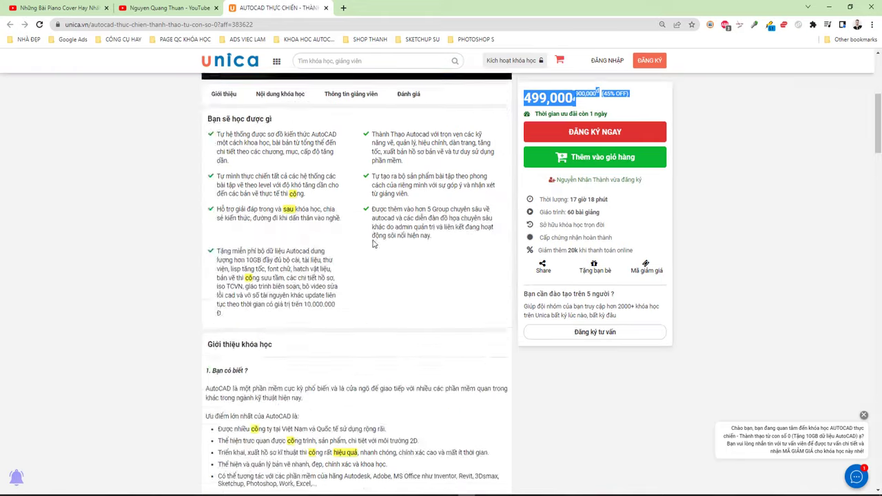
{"action": "scroll", "coordinate": [379, 242], "scroll_direction": "down", "scroll_amount": 5}
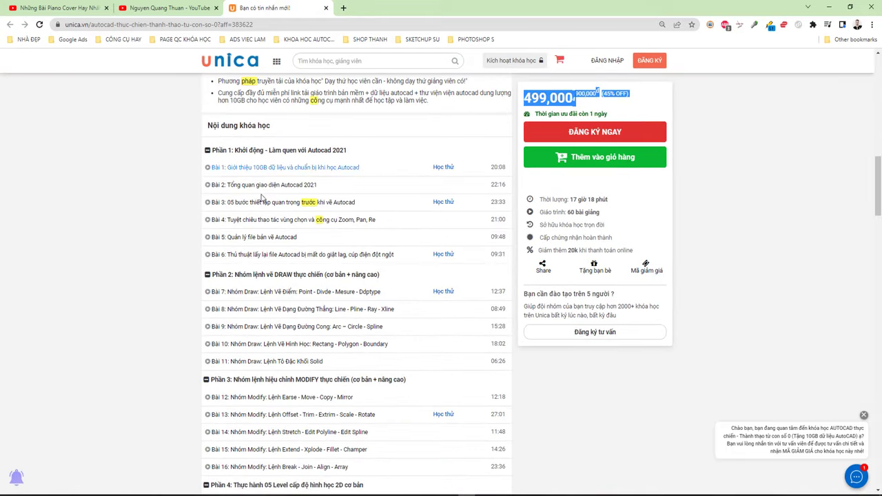
{"action": "scroll", "coordinate": [366, 306], "scroll_direction": "down", "scroll_amount": 3}
{"action": "scroll", "coordinate": [388, 345], "scroll_direction": "down", "scroll_amount": 3}
{"action": "scroll", "coordinate": [386, 351], "scroll_direction": "down", "scroll_amount": 3}
{"action": "scroll", "coordinate": [384, 351], "scroll_direction": "down", "scroll_amount": 4}
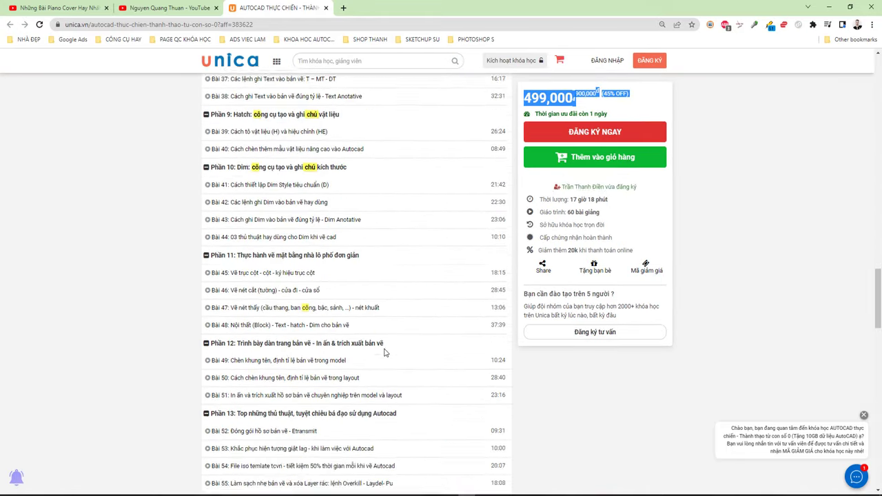
{"action": "scroll", "coordinate": [358, 276], "scroll_direction": "down", "scroll_amount": 3}
{"action": "scroll", "coordinate": [340, 236], "scroll_direction": "up", "scroll_amount": 1}
{"action": "scroll", "coordinate": [358, 249], "scroll_direction": "up", "scroll_amount": 5}
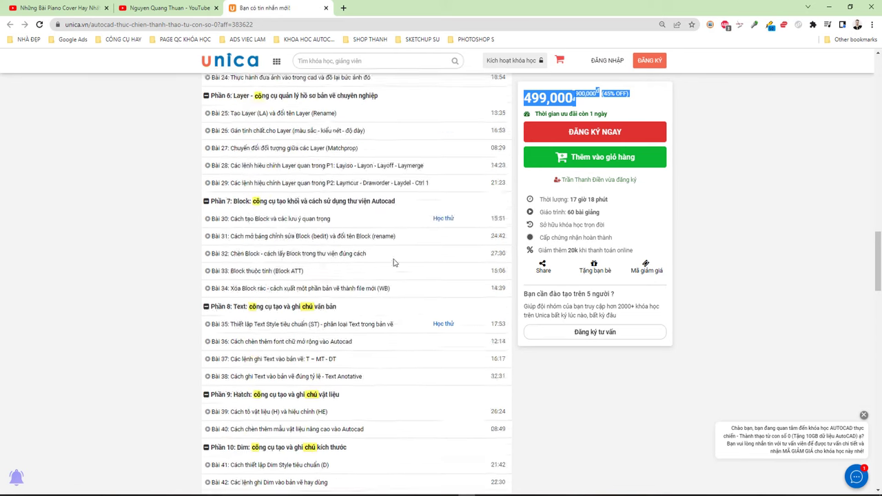
{"action": "scroll", "coordinate": [393, 262], "scroll_direction": "up", "scroll_amount": 5}
Step: Switch back to the YouTube channel tab and look over the page
{"action": "key", "text": "ctrl+shift+Tab"}
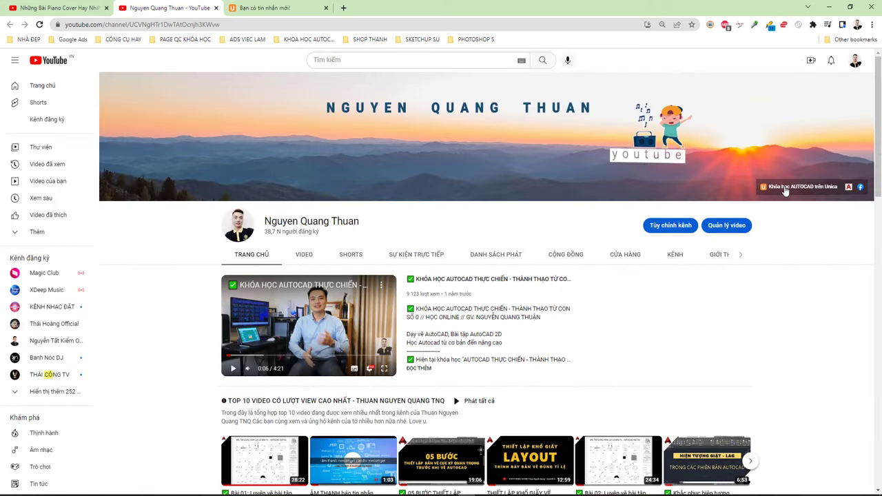
{"action": "scroll", "coordinate": [620, 207], "scroll_direction": "down", "scroll_amount": 4}
{"action": "scroll", "coordinate": [482, 210], "scroll_direction": "up", "scroll_amount": 1}
{"action": "scroll", "coordinate": [447, 213], "scroll_direction": "up", "scroll_amount": 2}
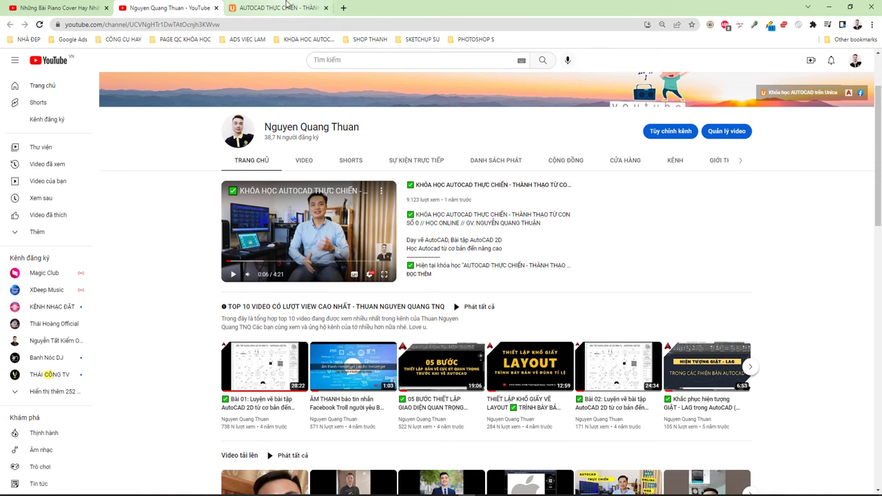
Step: Return to the Unica 'AUTOCAD thực chiến - Thành thạo từ con số 0' course page and browse it again
{"action": "left_click", "coordinate": [286, 6]}
{"action": "scroll", "coordinate": [430, 305], "scroll_direction": "down", "scroll_amount": 3}
{"action": "scroll", "coordinate": [415, 358], "scroll_direction": "down", "scroll_amount": 3}
{"action": "scroll", "coordinate": [415, 358], "scroll_direction": "down", "scroll_amount": 3}
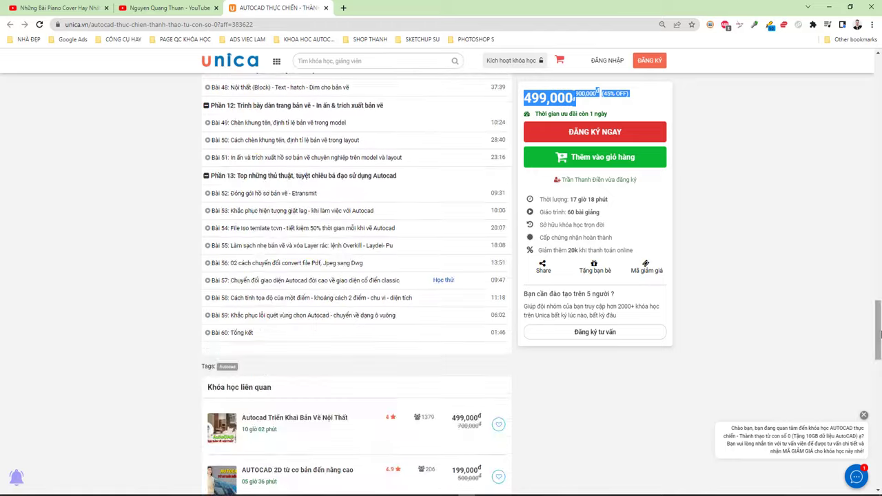
{"action": "mouse_move", "coordinate": [879, 334]}
{"action": "left_mouse_down"}
{"action": "mouse_move", "coordinate": [879, 377]}
{"action": "mouse_move", "coordinate": [879, 92]}
{"action": "mouse_move", "coordinate": [878, 381]}
{"action": "mouse_move", "coordinate": [878, 149]}
{"action": "left_mouse_up"}
{"action": "scroll", "coordinate": [736, 223], "scroll_direction": "up", "scroll_amount": 5}
{"action": "scroll", "coordinate": [736, 223], "scroll_direction": "up", "scroll_amount": 2}
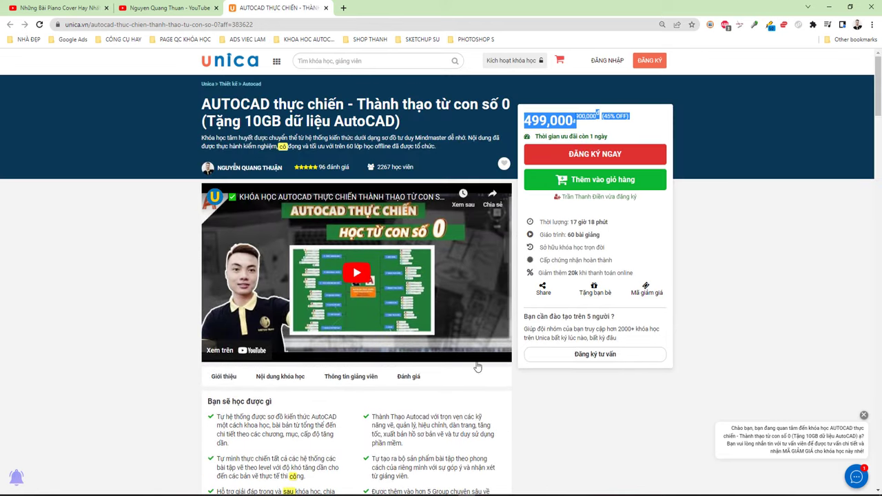